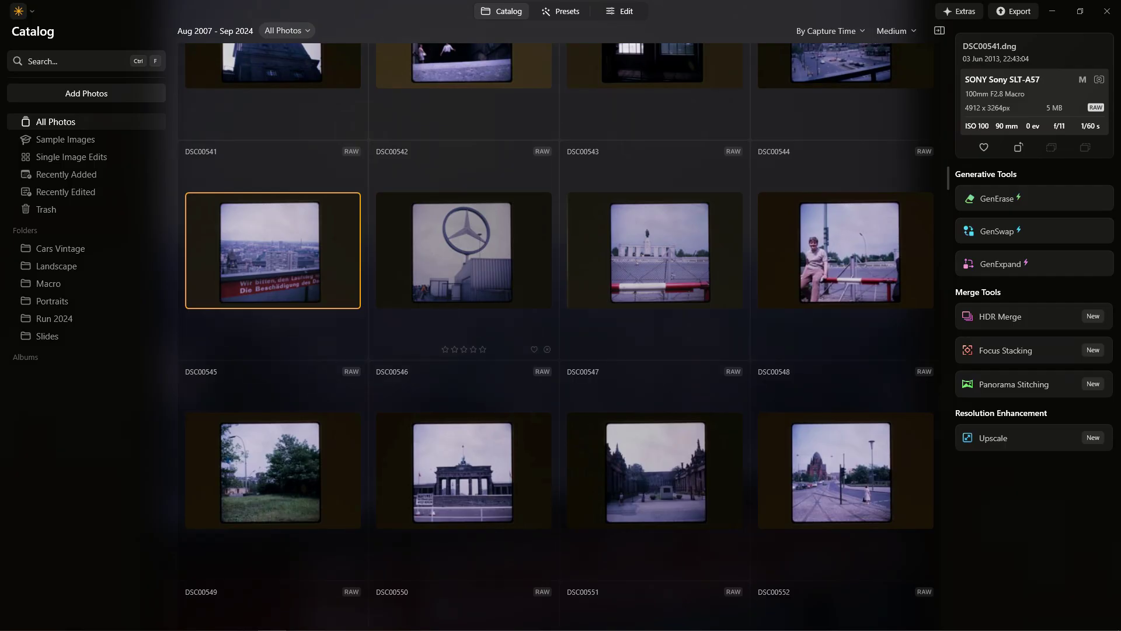
Examine the catalog's sort orders and the filter options for flag, rating, capture date and edit date.
{"action": "scroll", "coordinate": [464, 250], "scroll_direction": "up", "scroll_amount": 1}
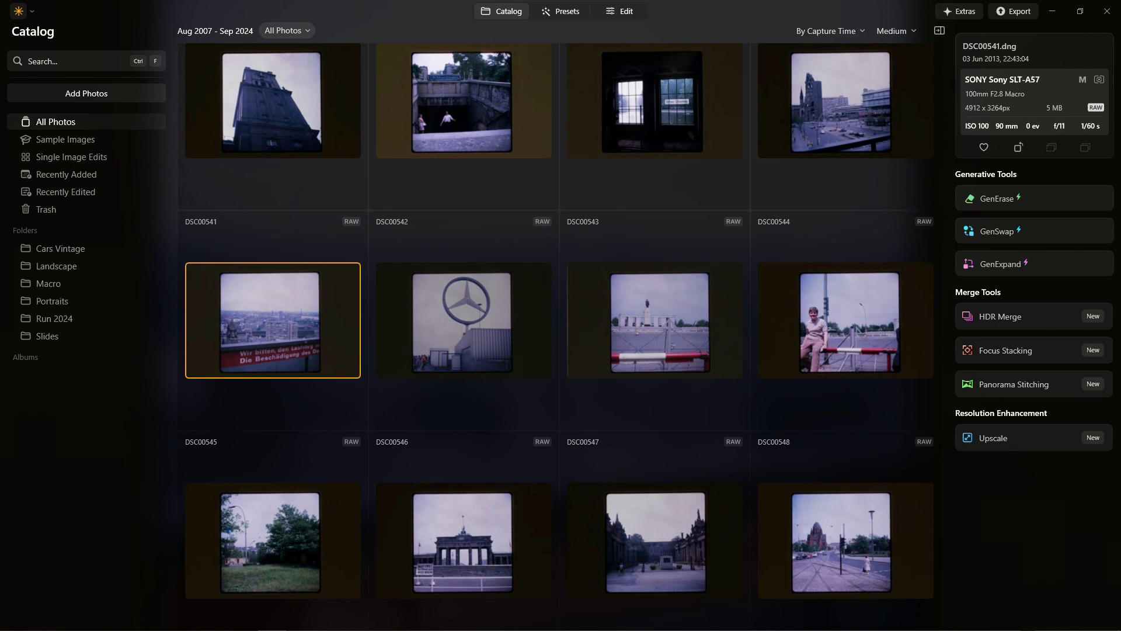
{"action": "left_click", "coordinate": [829, 30]}
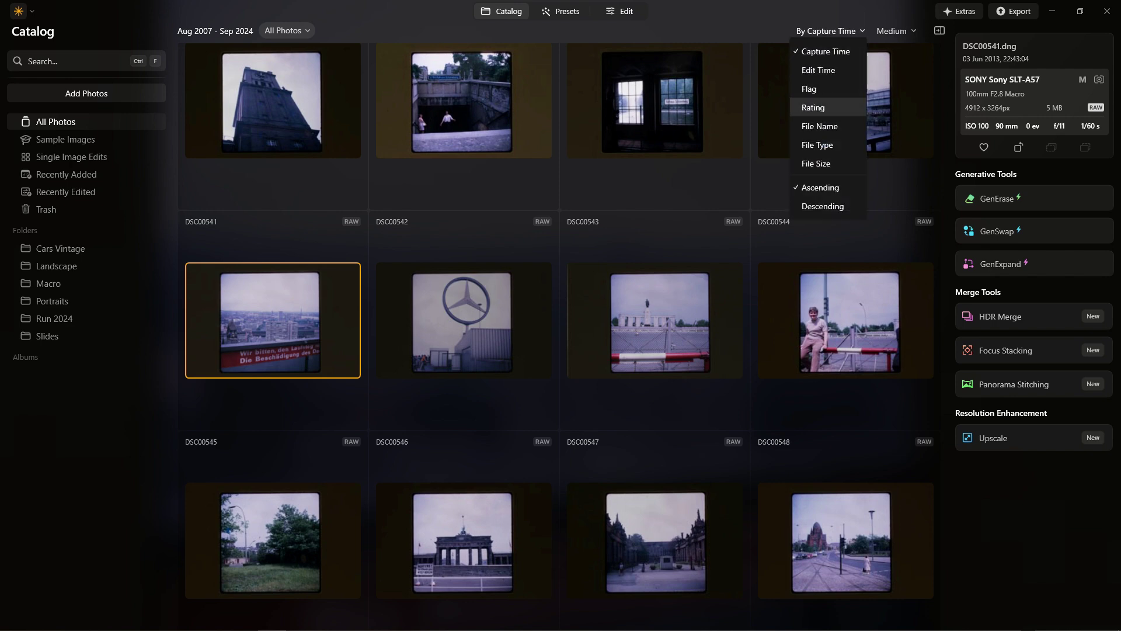
{"action": "left_click", "coordinate": [287, 30]}
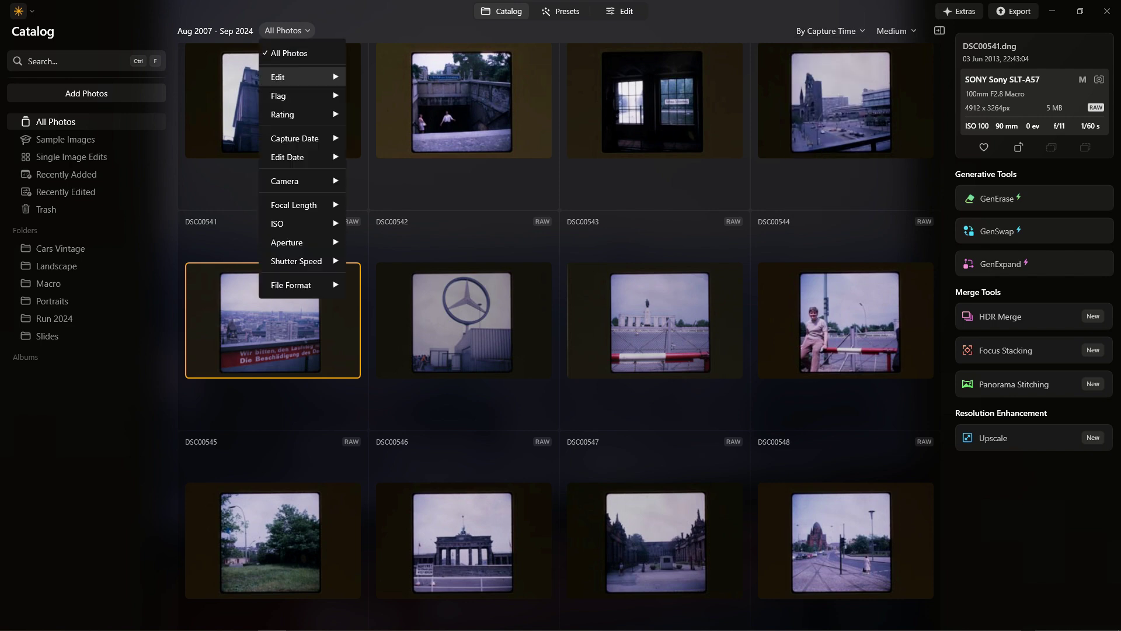
{"action": "mouse_move", "coordinate": [298, 96]}
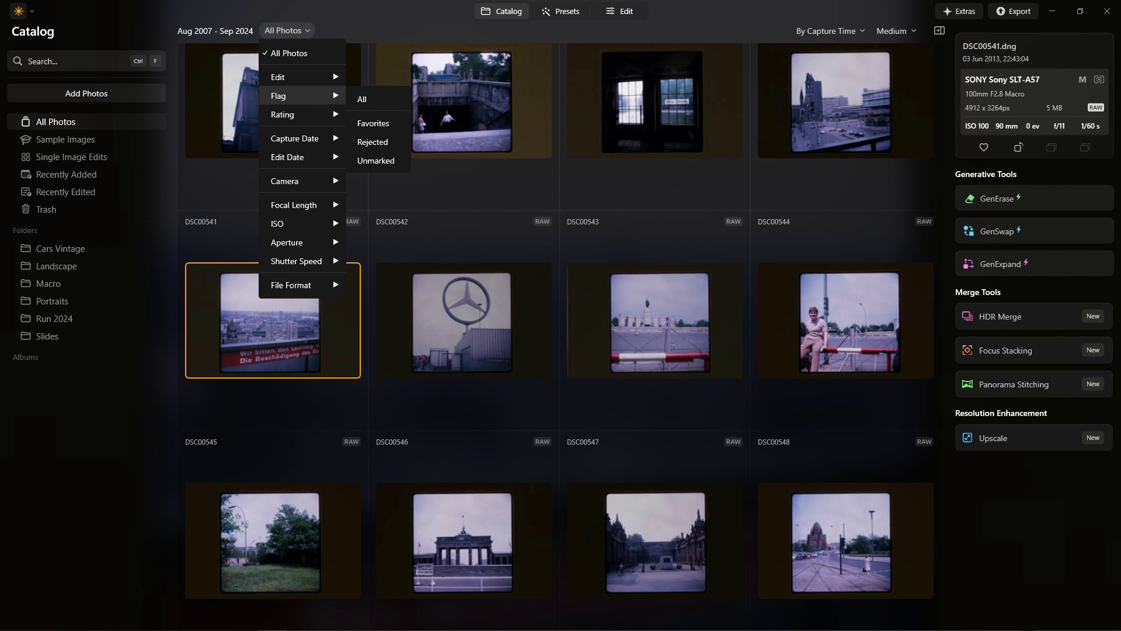
{"action": "mouse_move", "coordinate": [282, 114]}
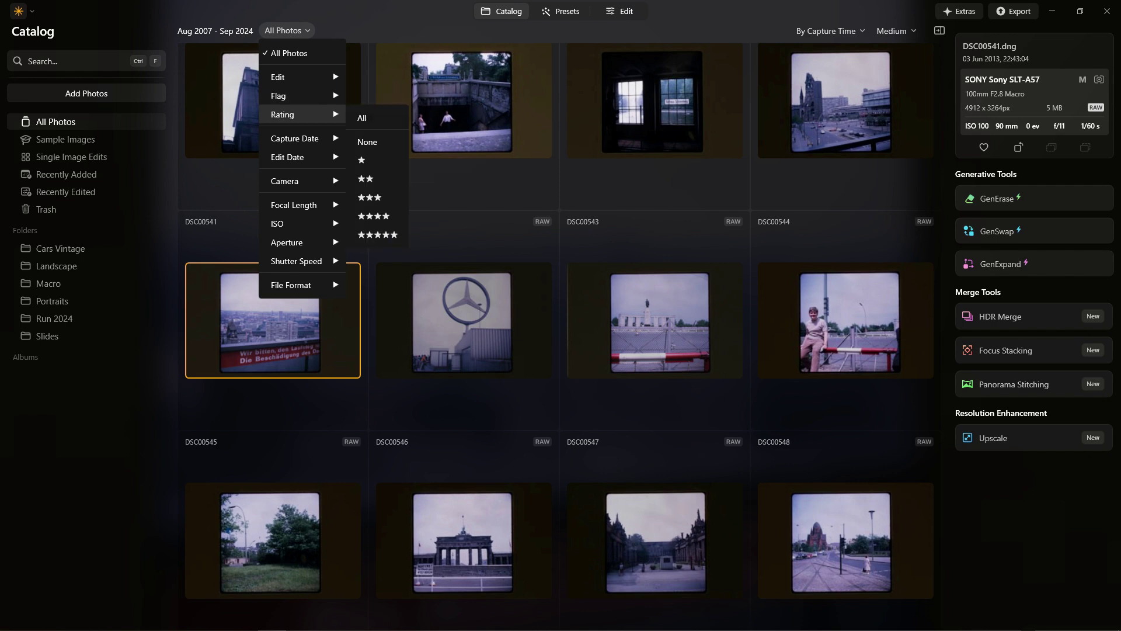
{"action": "mouse_move", "coordinate": [295, 138]}
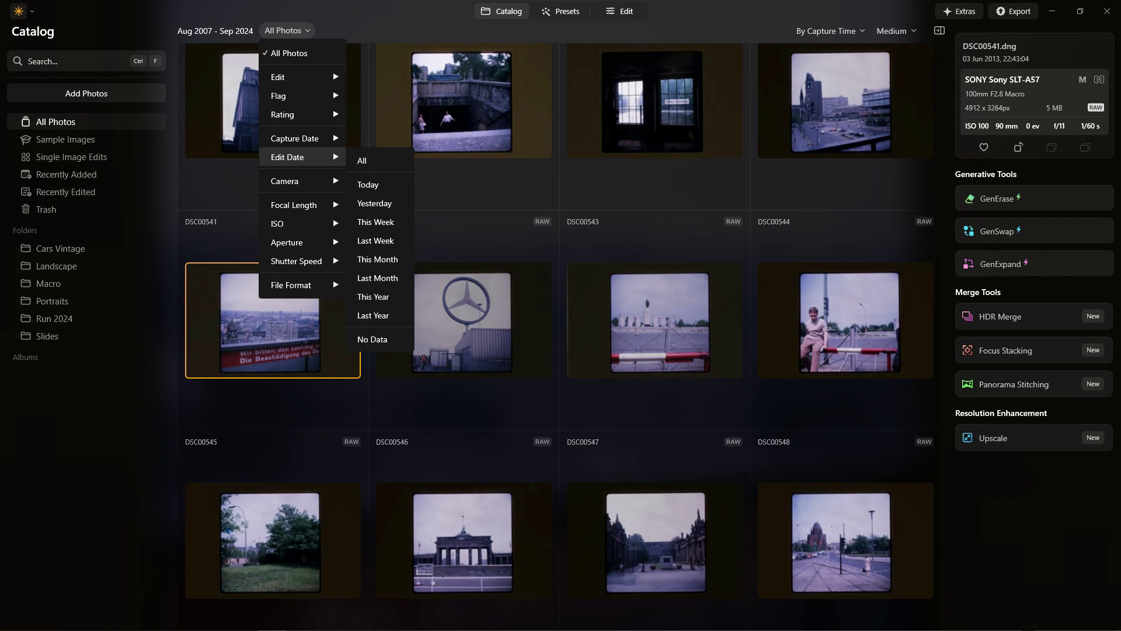
Filter the catalog by camera and look through the matching photos.
{"action": "mouse_move", "coordinate": [285, 181]}
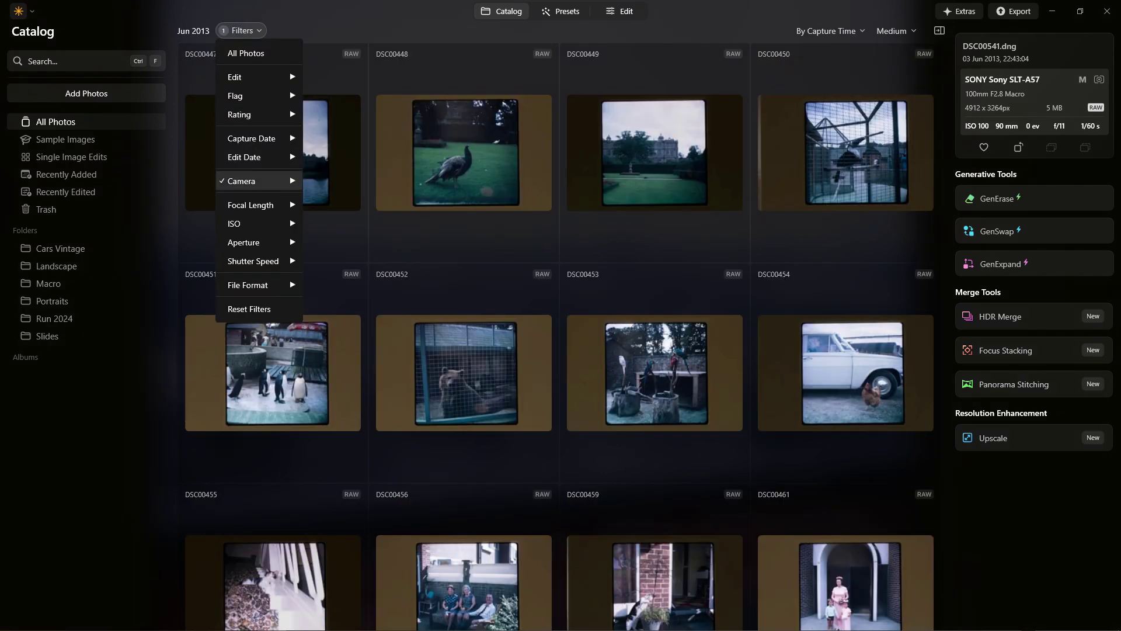
{"action": "mouse_move", "coordinate": [259, 181]}
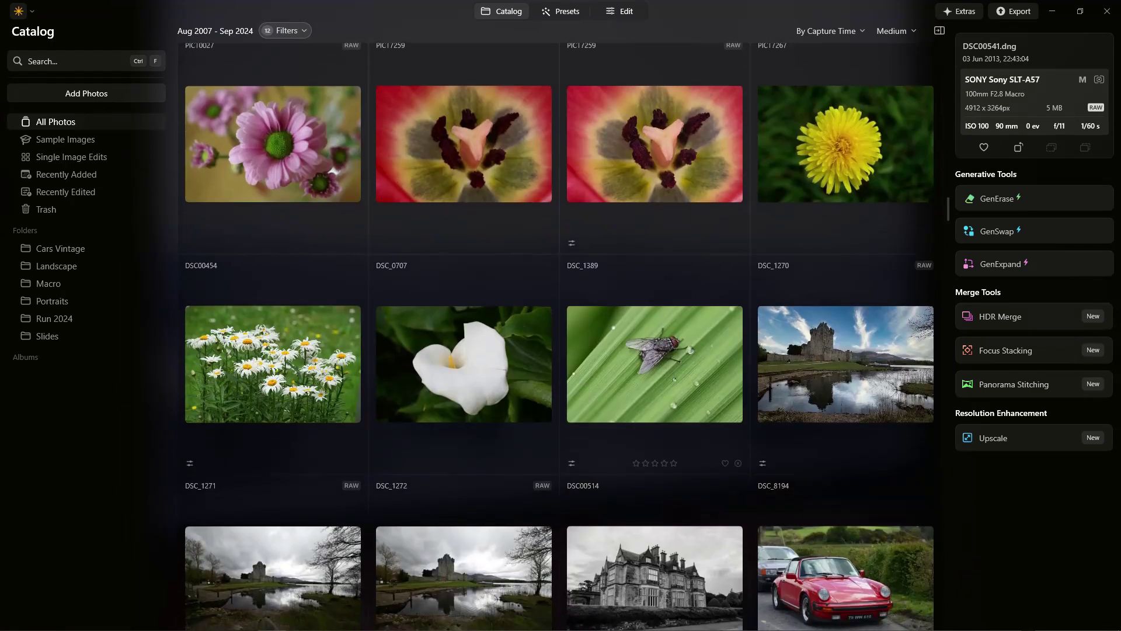
{"action": "scroll", "coordinate": [654, 328], "scroll_direction": "up", "scroll_amount": 2}
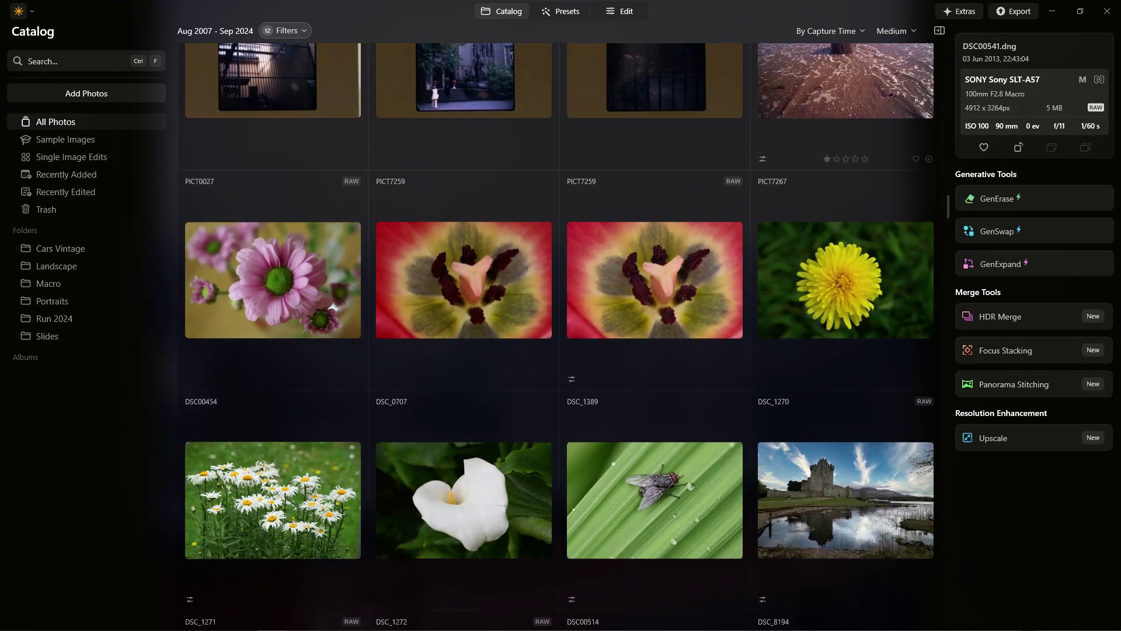
{"action": "scroll", "coordinate": [654, 336], "scroll_direction": "down", "scroll_amount": 3}
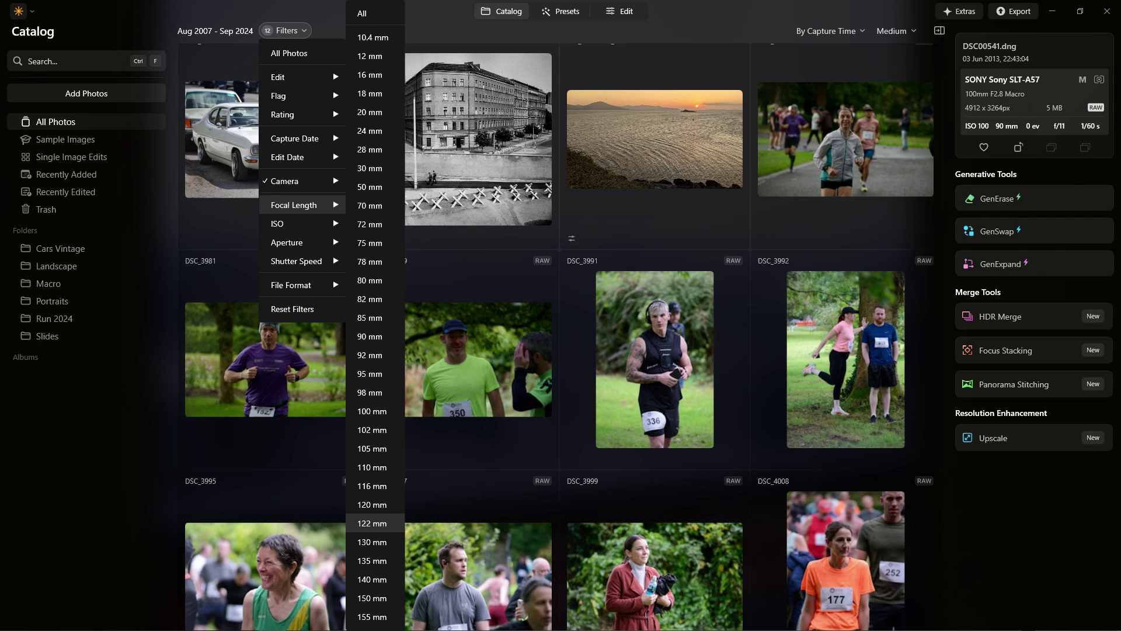
Examine the filter options for focal length, ISO, shutter speed and file format.
{"action": "scroll", "coordinate": [372, 531], "scroll_direction": "down", "scroll_amount": 2}
{"action": "scroll", "coordinate": [372, 577], "scroll_direction": "down", "scroll_amount": 1}
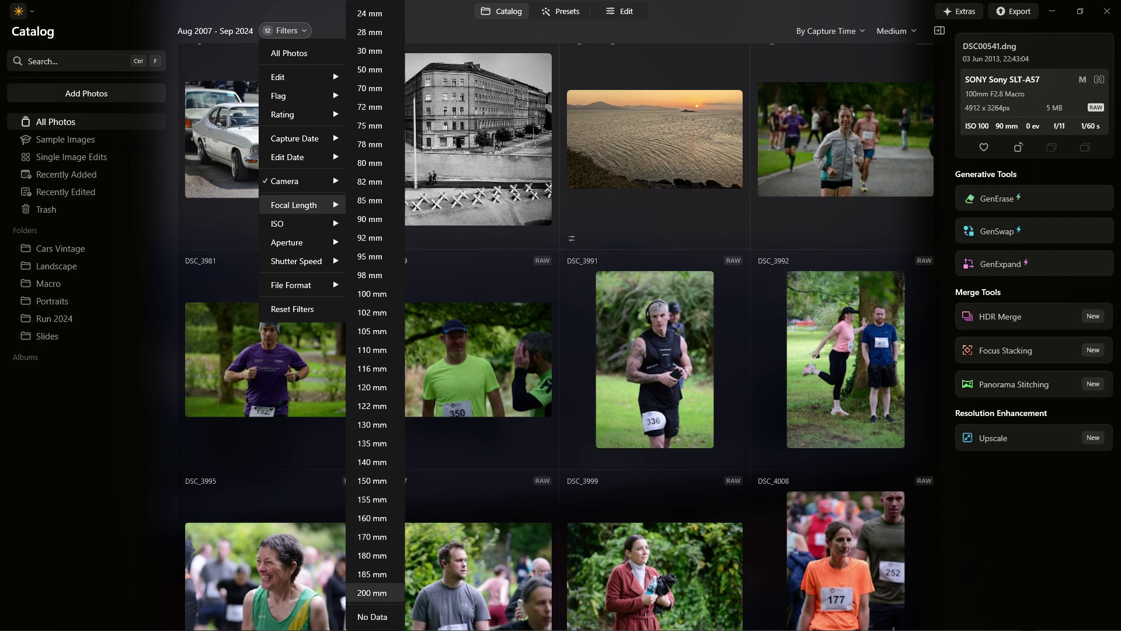
{"action": "mouse_move", "coordinate": [292, 223]}
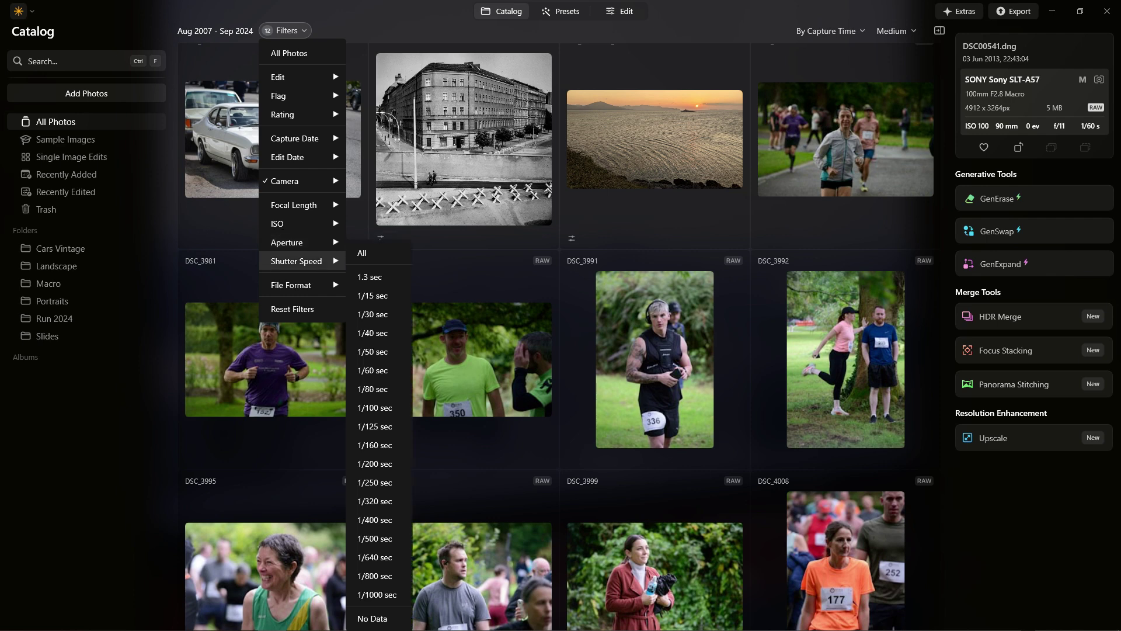
{"action": "mouse_move", "coordinate": [291, 285]}
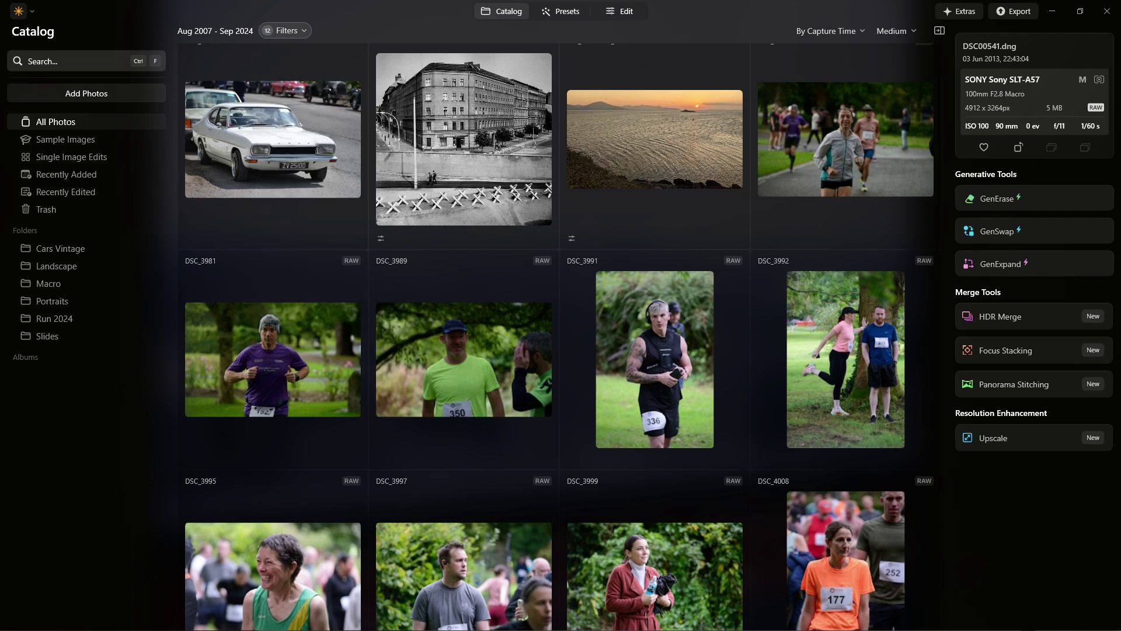
Search the catalog for images matching "wedding" and show the matching photos.
{"action": "left_click", "coordinate": [86, 61]}
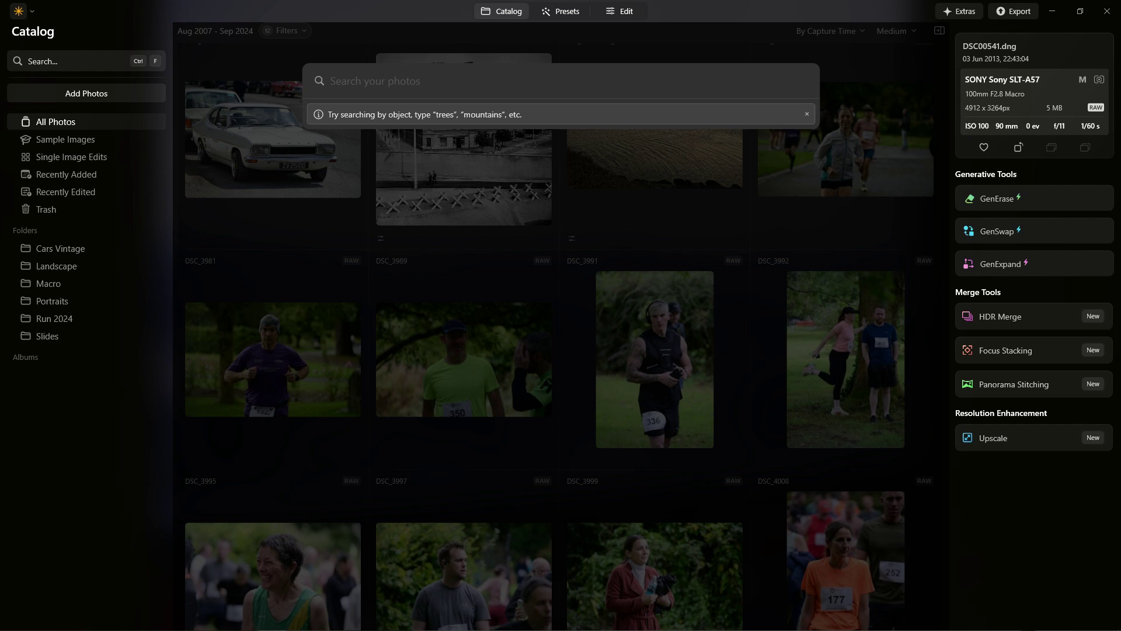
{"action": "type", "text": "wedding"}
{"action": "key", "text": "Down"}
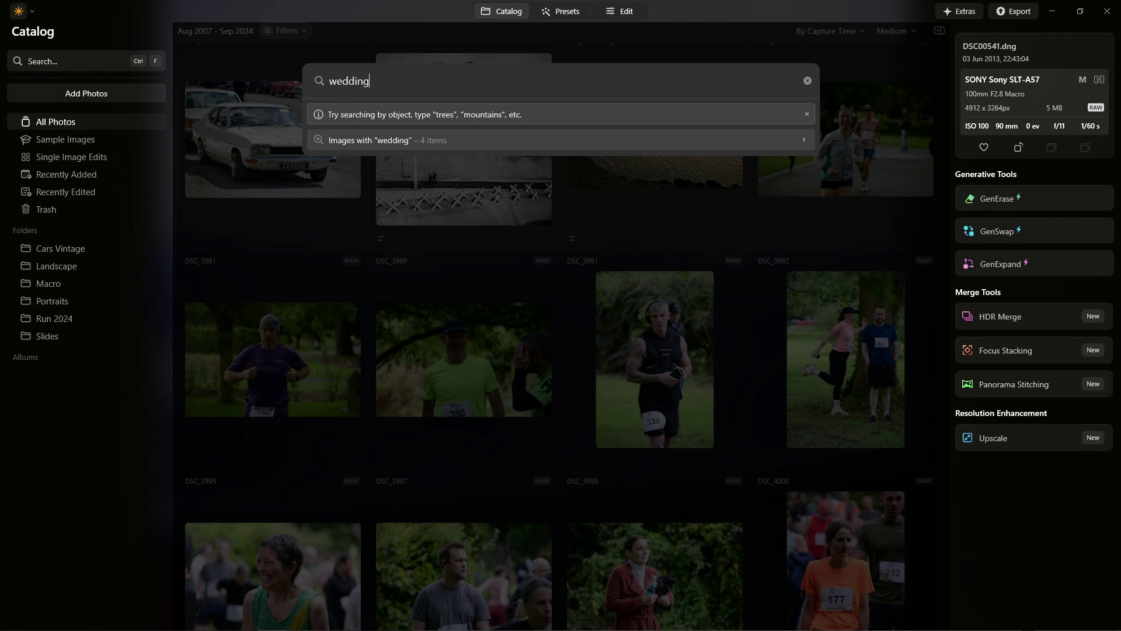
{"action": "key", "text": "Return"}
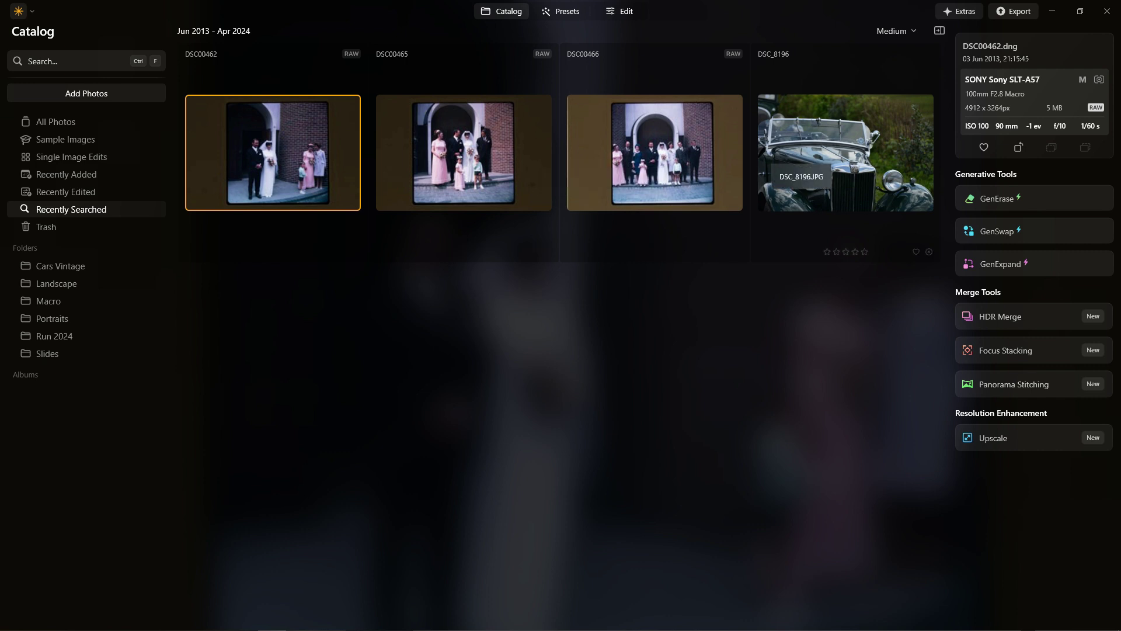
Search the catalog for "red car", view the matching slide DSC00553 at full size, and return to the catalog.
{"action": "key", "text": "ctrl+f"}
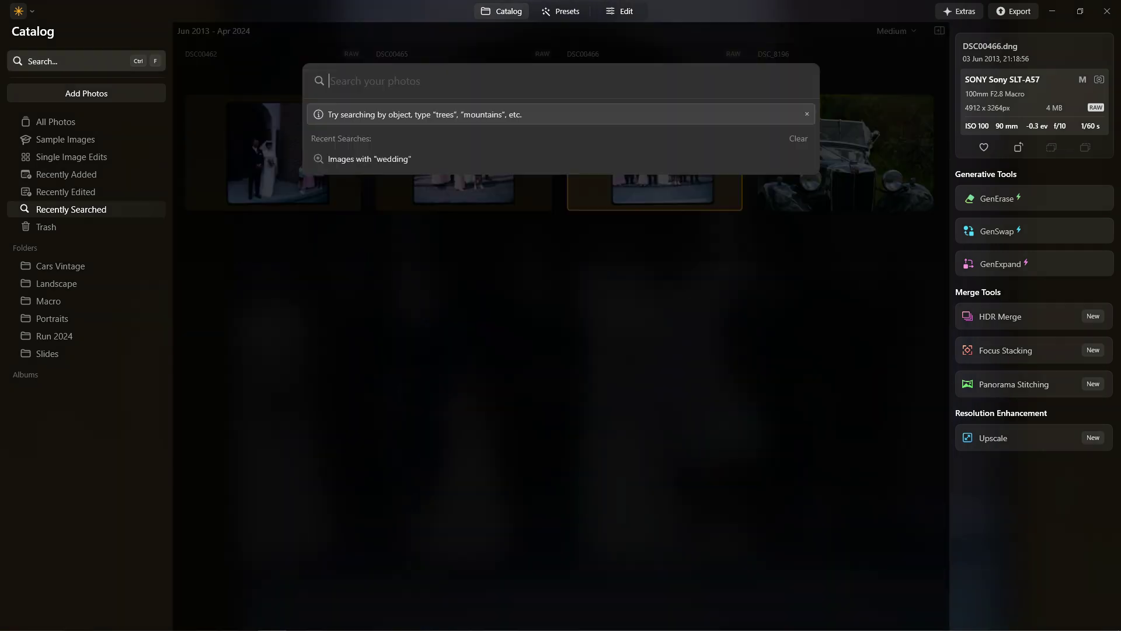
{"action": "type", "text": "red car"}
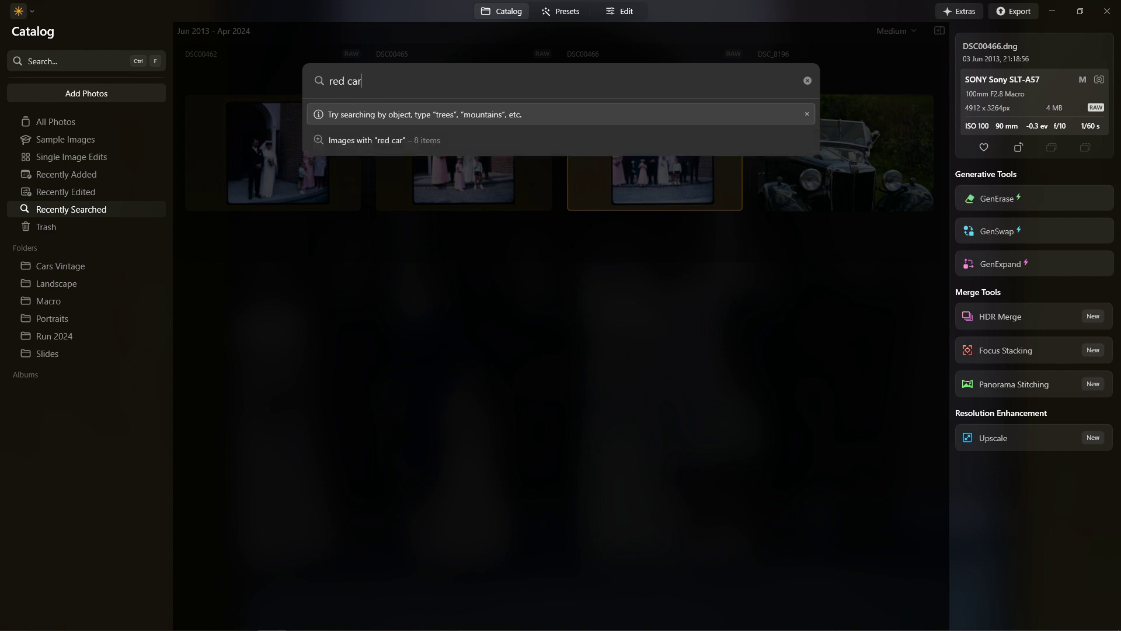
{"action": "key", "text": "Return"}
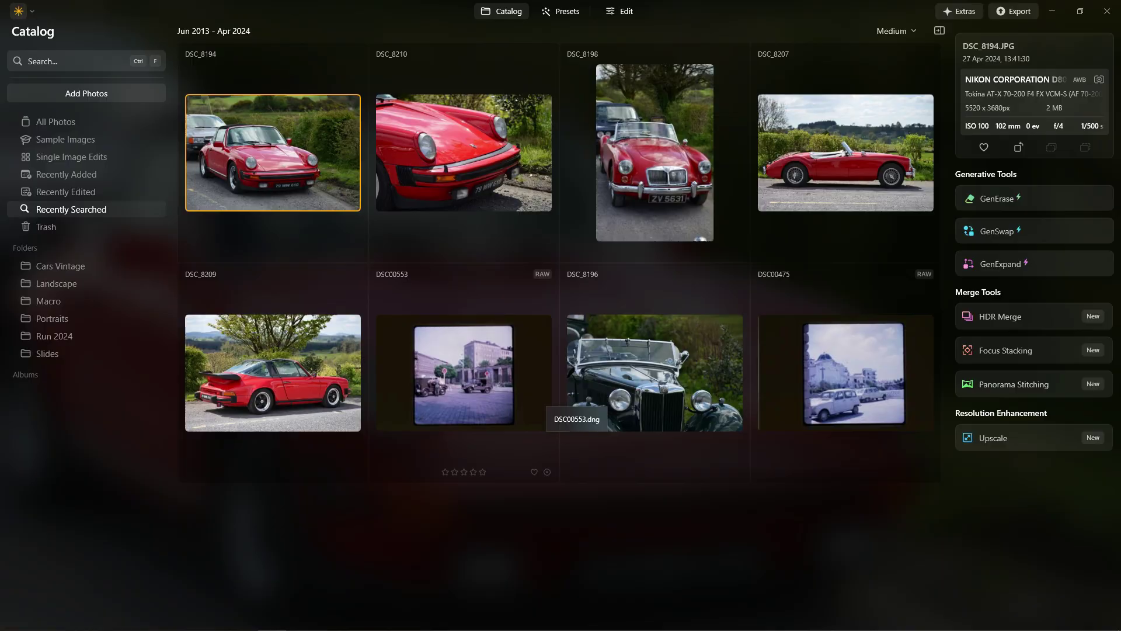
{"action": "double_click", "coordinate": [463, 373]}
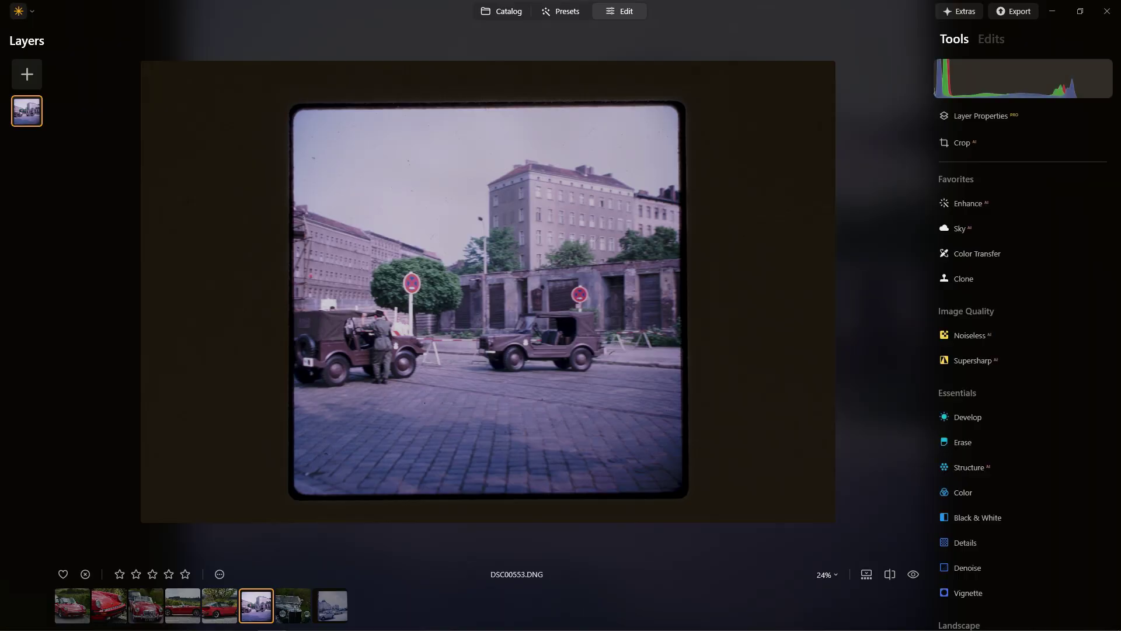
{"action": "left_click", "coordinate": [501, 11]}
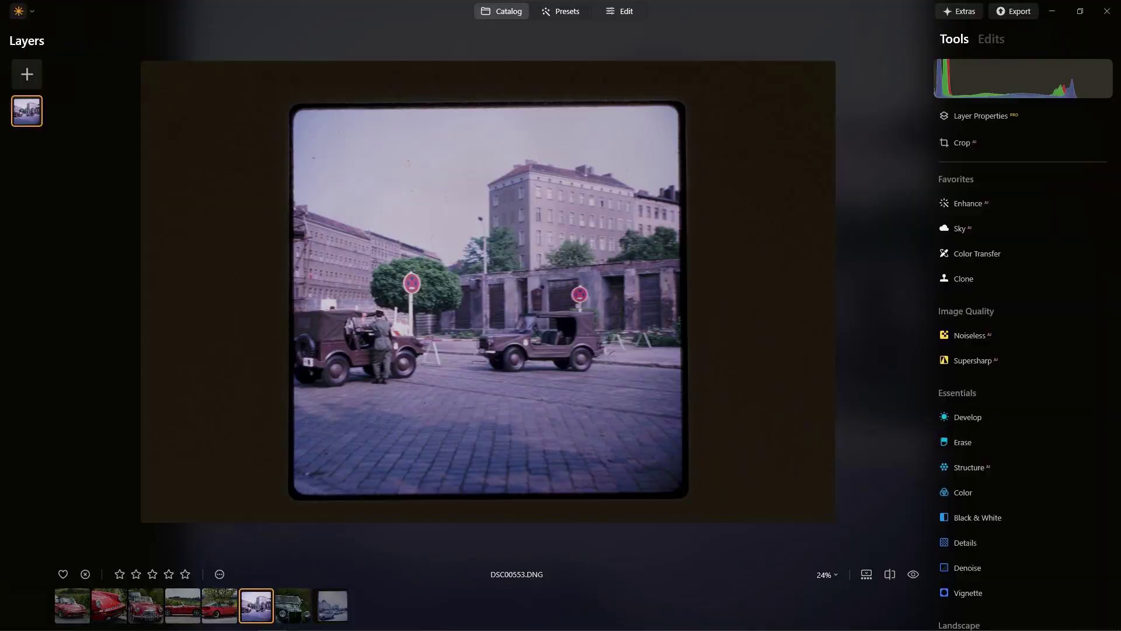
Search the catalog for "portrait woman" and look through the matching photos.
{"action": "key", "text": "ctrl+f"}
{"action": "type", "text": "portrait woman"}
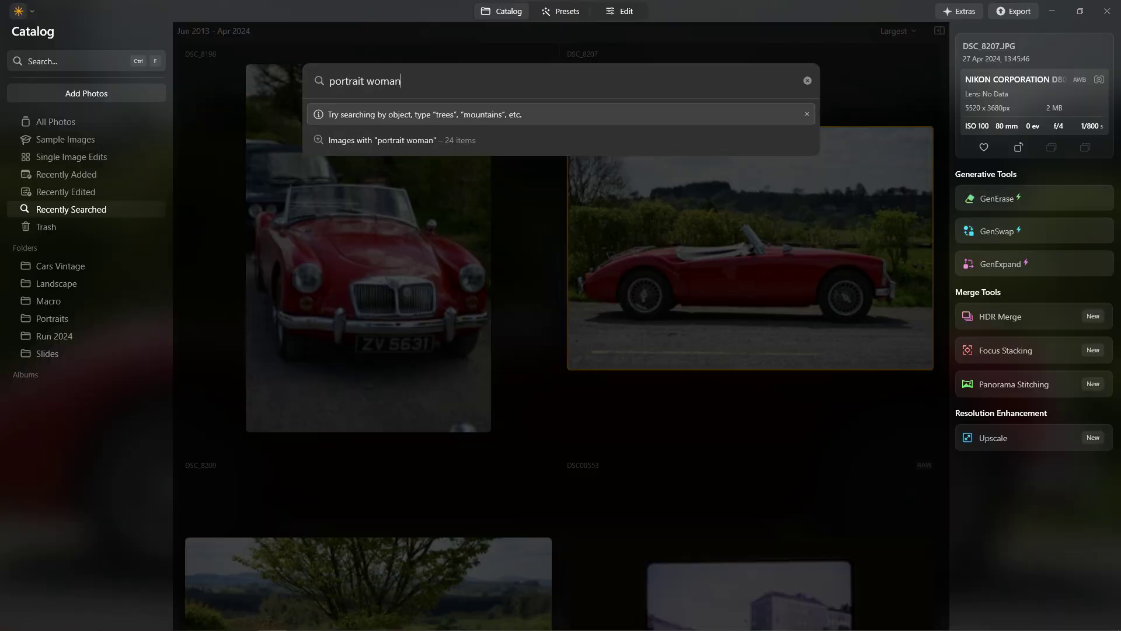
{"action": "key", "text": "Return"}
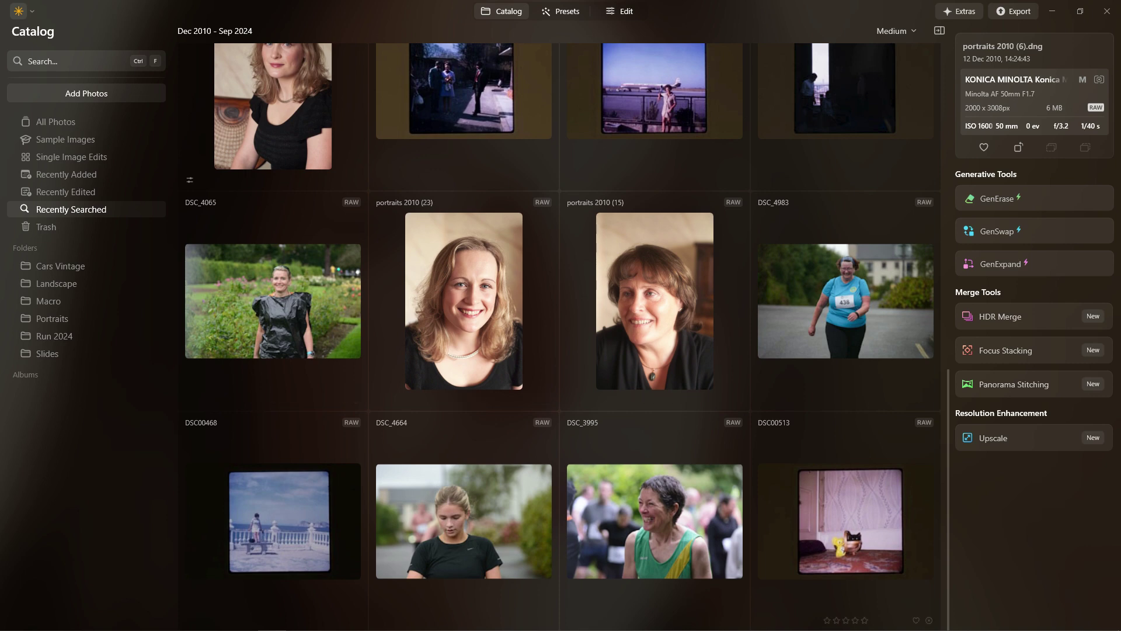
{"action": "scroll", "coordinate": [858, 531], "scroll_direction": "up", "scroll_amount": 1}
Search the catalog for images matching "flower" and show the matching photos.
{"action": "key", "text": "ctrl+f"}
{"action": "type", "text": "flower"}
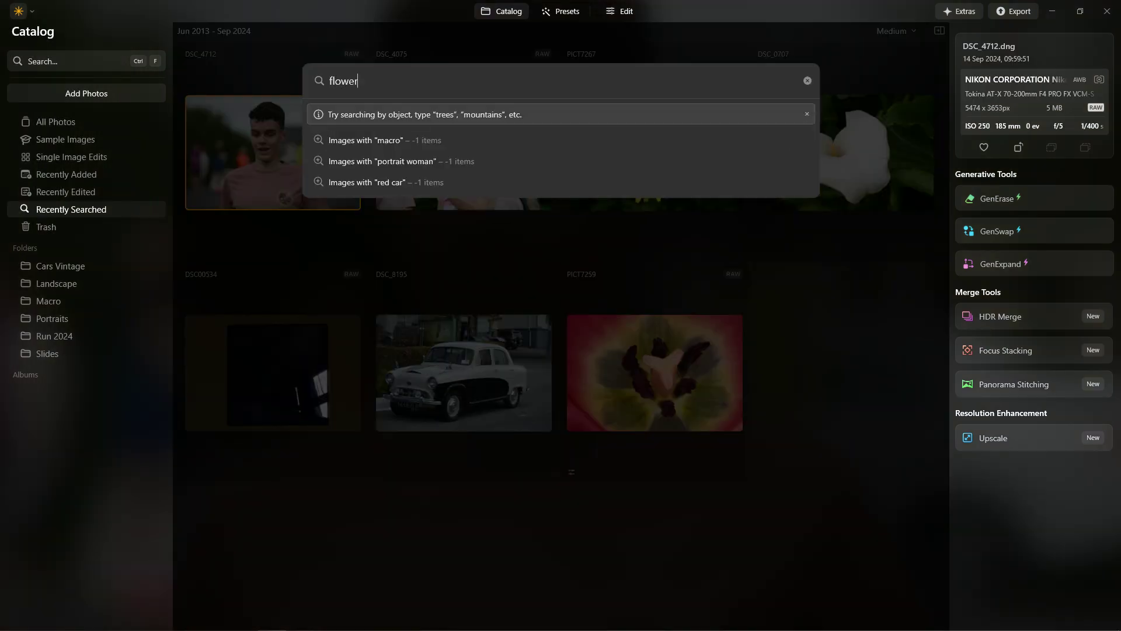
{"action": "key", "text": "Return"}
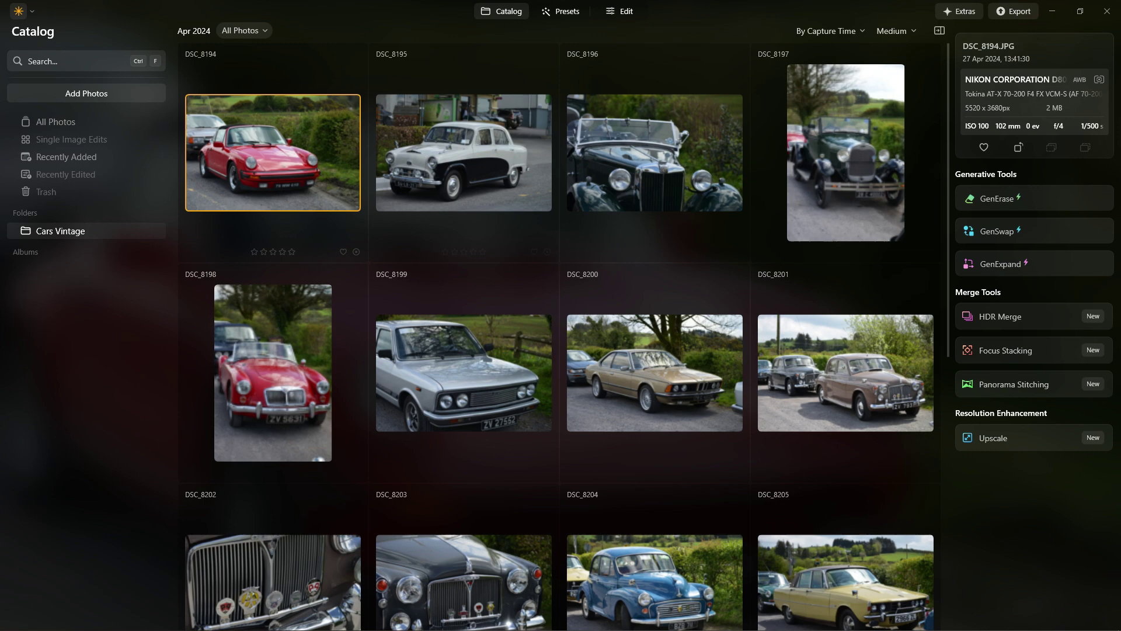
Open the Cars Vintage photos in the editor, browse to DSC_8197.JPG, and inspect the car's front at 100%.
{"action": "left_click", "coordinate": [618, 11]}
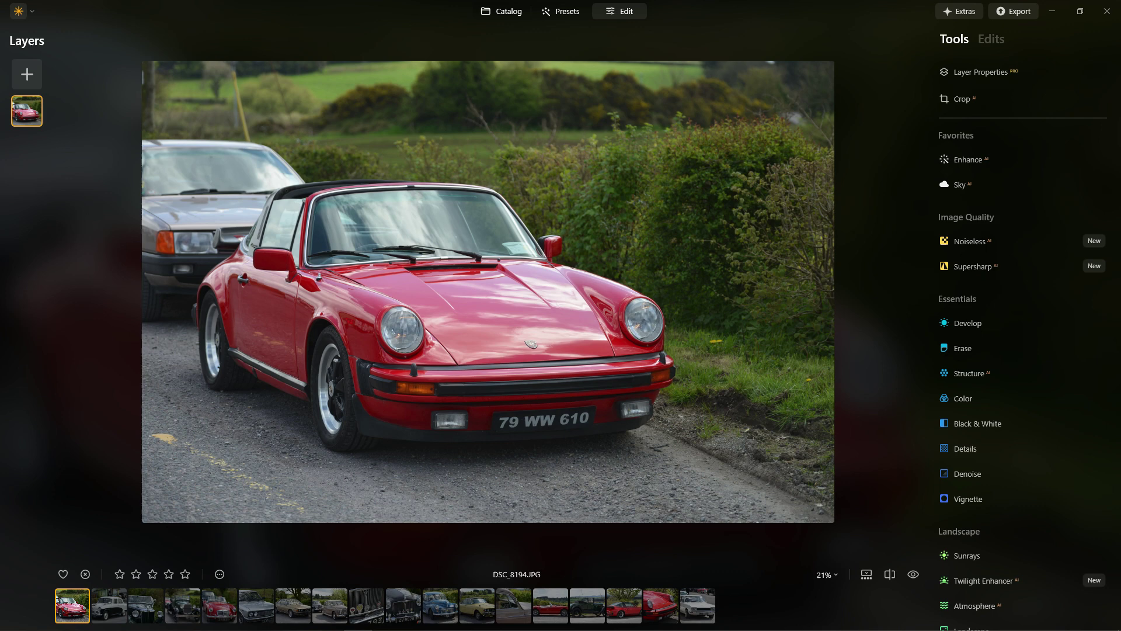
{"action": "key", "text": "Right"}
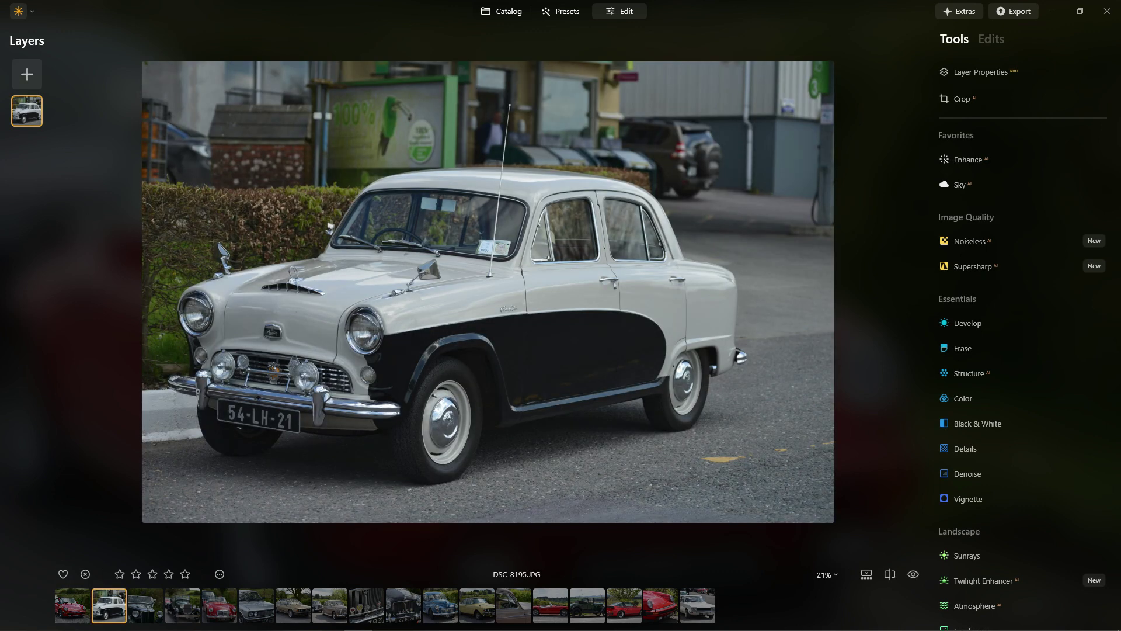
{"action": "left_click", "coordinate": [145, 605]}
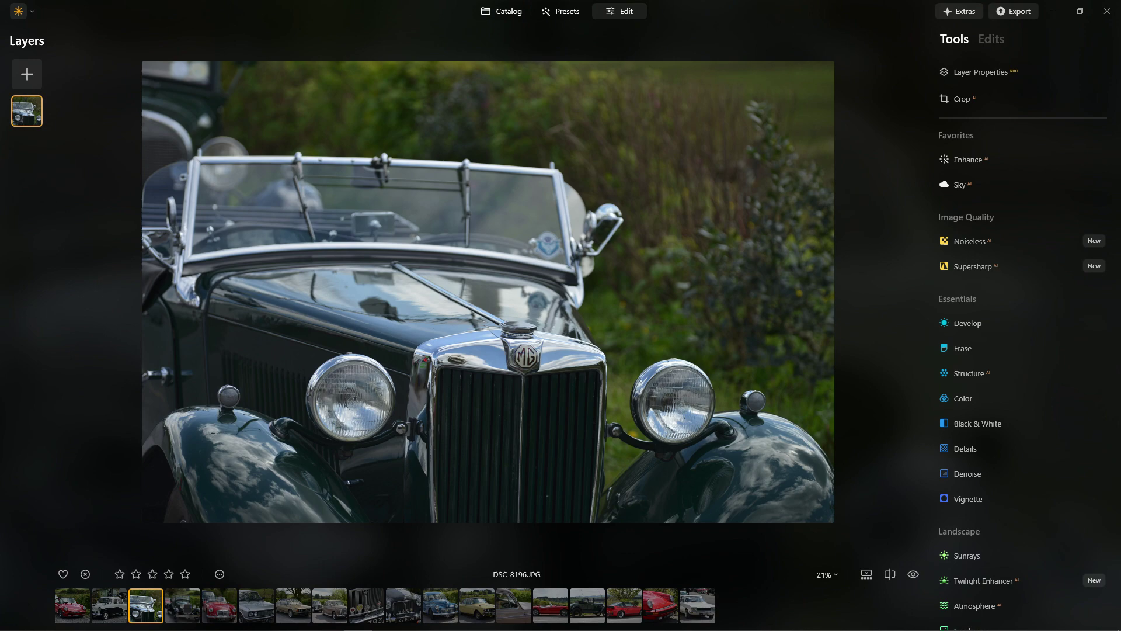
{"action": "key", "text": "Right"}
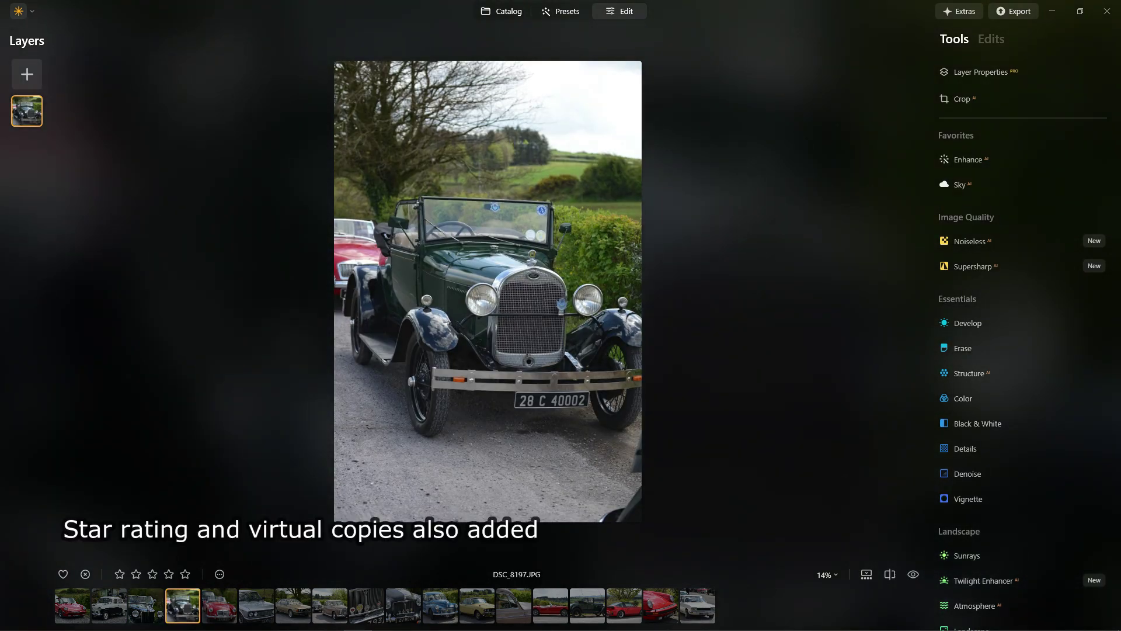
{"action": "key", "text": "ctrl+1"}
{"action": "left_click_drag", "start_coordinate": [400, 230], "coordinate": [575, 354]}
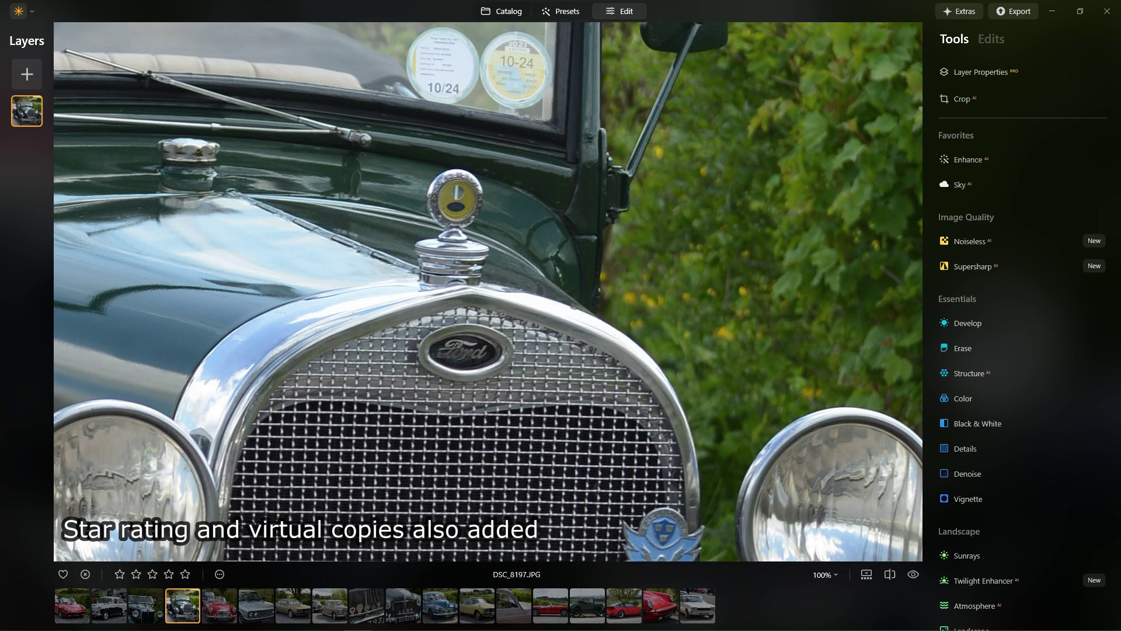
Develop DSC_8197.JPG with Smart Contrast 17, Highlights -25 and a color Temperature of 2.
{"action": "left_click", "coordinate": [967, 323]}
{"action": "key", "text": "ctrl+0"}
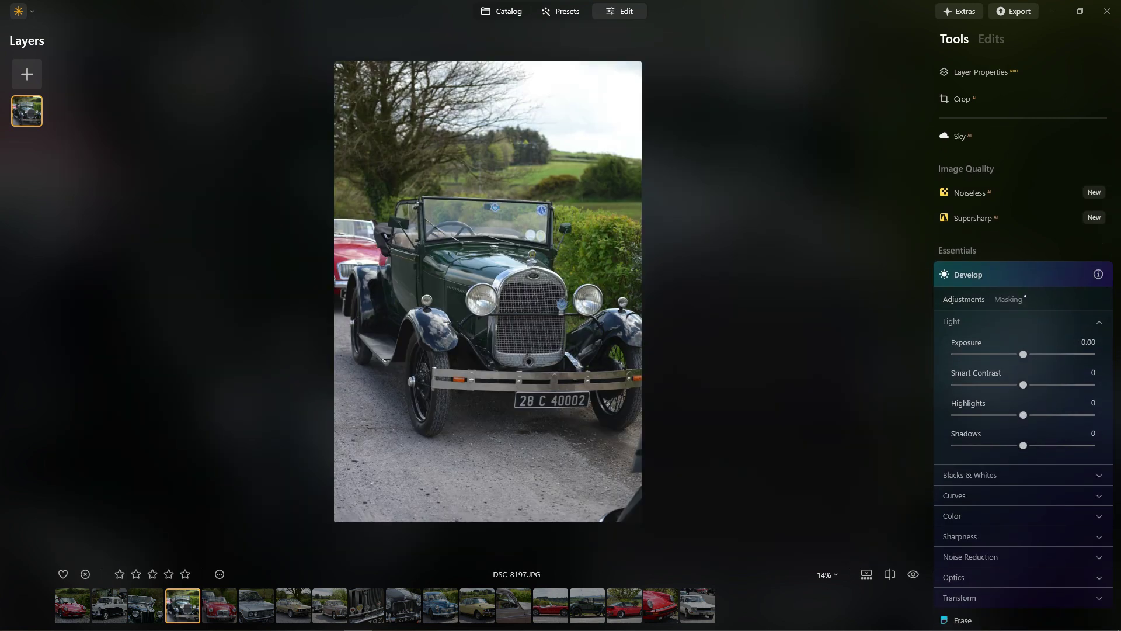
{"action": "left_click_drag", "start_coordinate": [1023, 384], "coordinate": [1005, 414]}
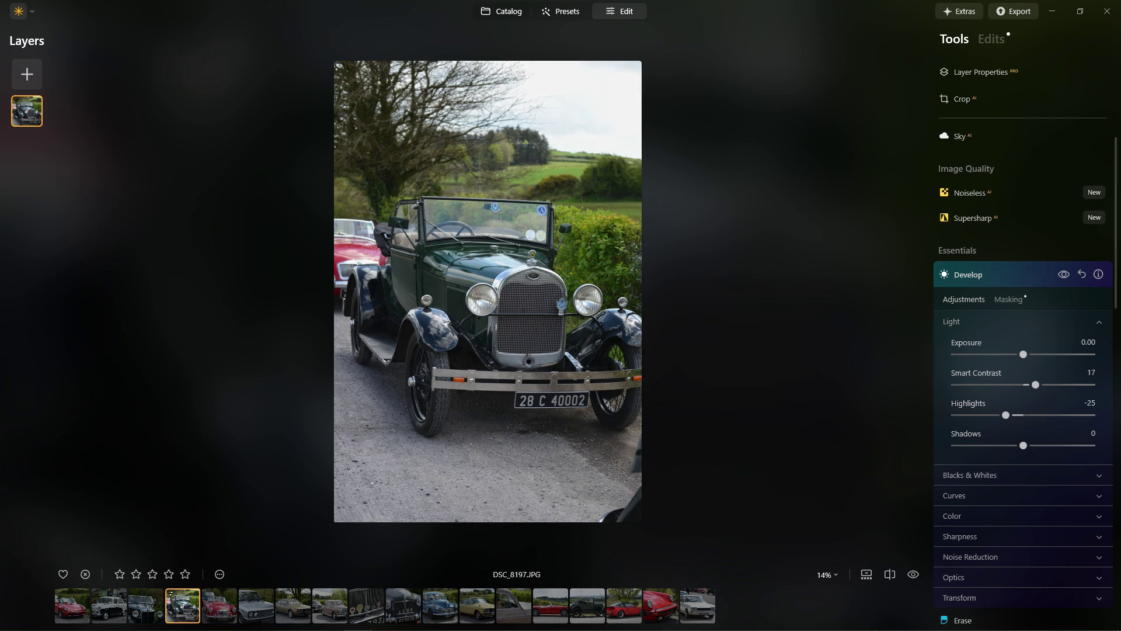
{"action": "left_click", "coordinate": [952, 515]}
{"action": "left_click_drag", "start_coordinate": [1023, 497], "coordinate": [1025, 497]}
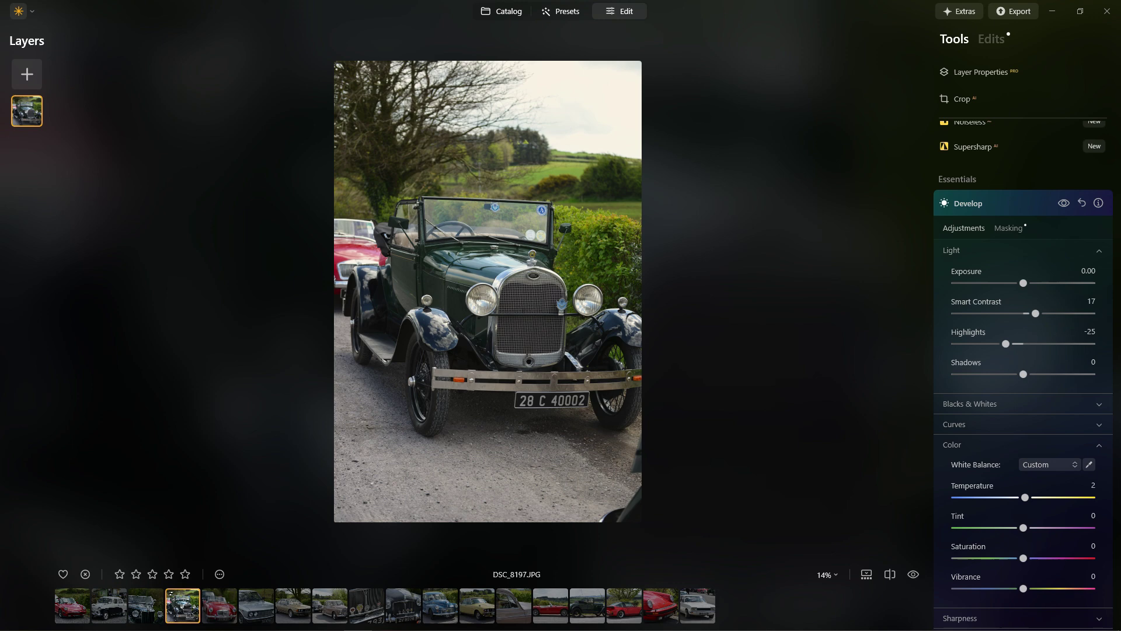
Develop DSC_8198.JPG with Smart Contrast 11 and color Temperature 4, and lower its Shadows slightly.
{"action": "key", "text": "Right"}
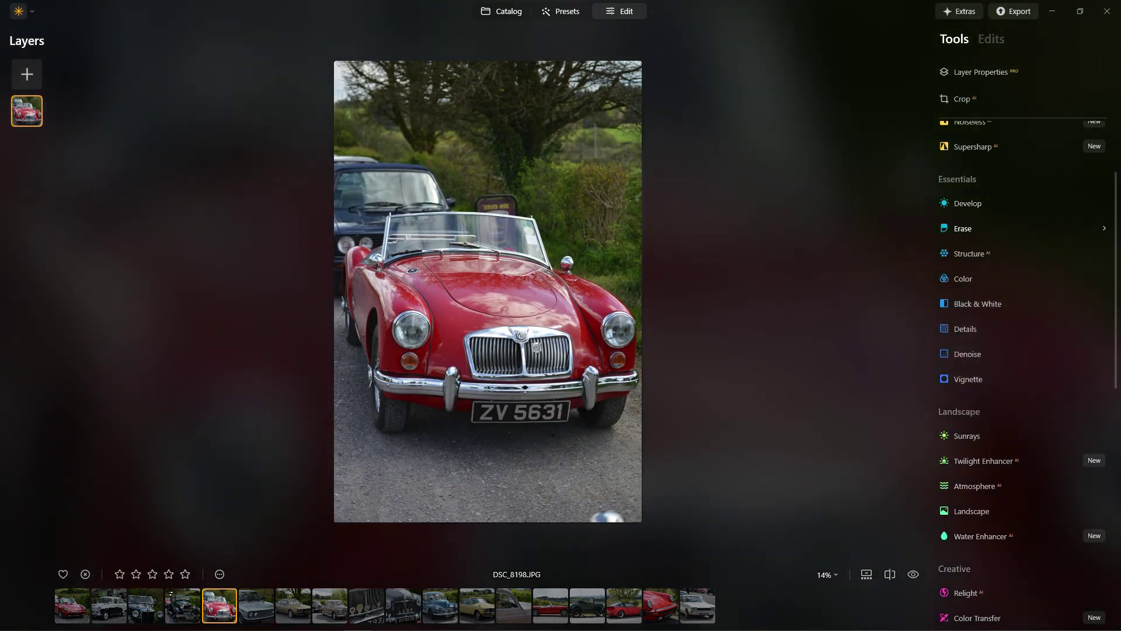
{"action": "left_click", "coordinate": [967, 203]}
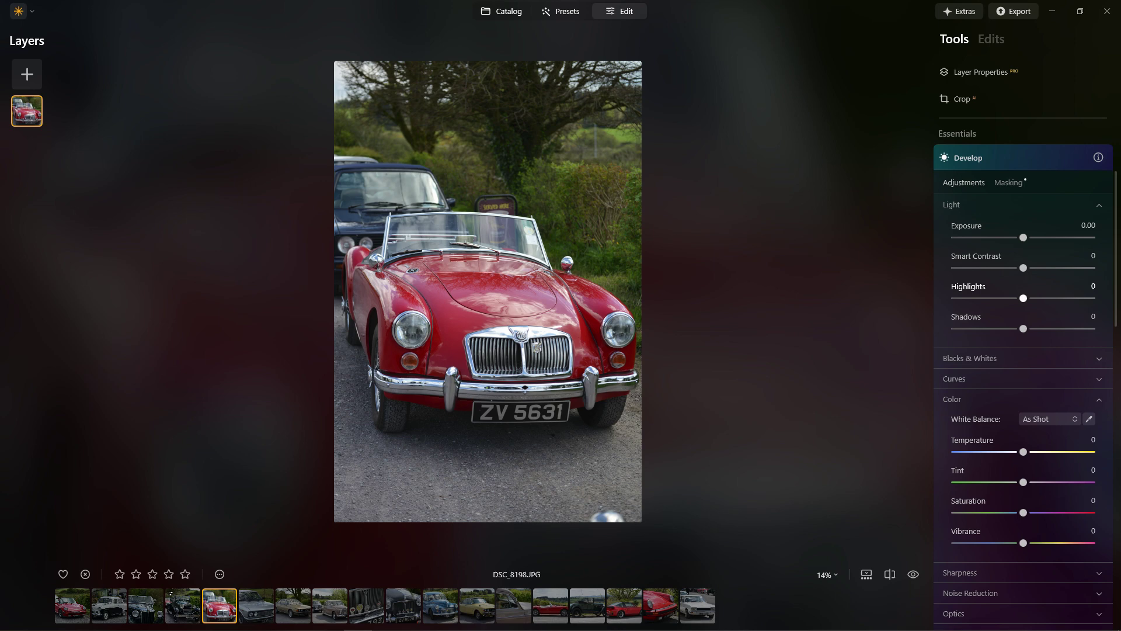
{"action": "left_click_drag", "start_coordinate": [1023, 268], "coordinate": [1031, 267]}
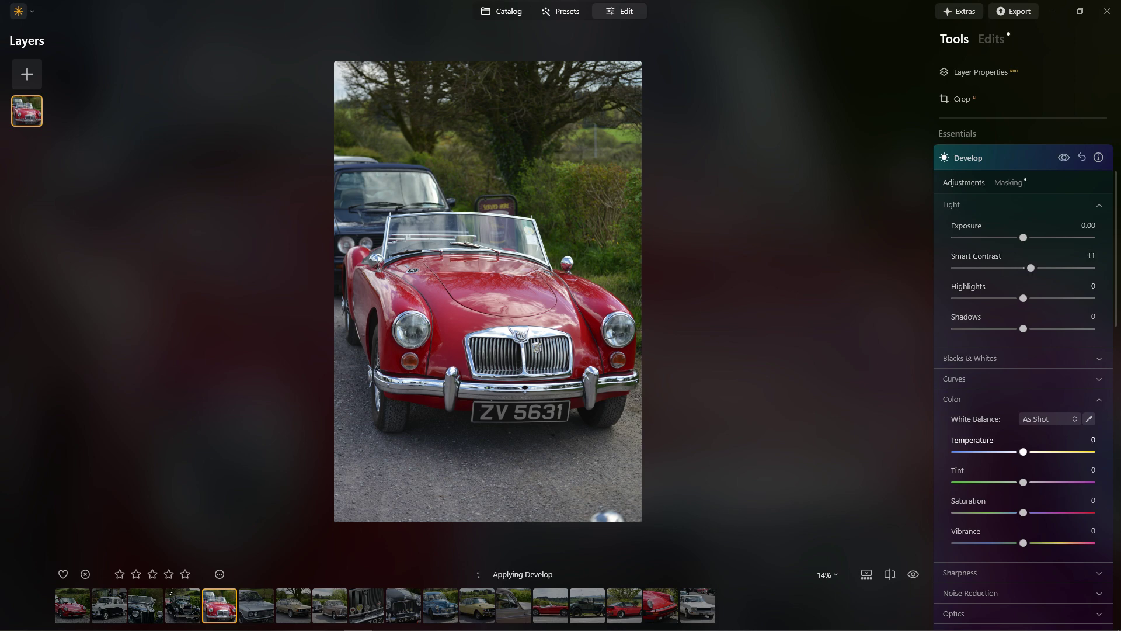
{"action": "left_click_drag", "start_coordinate": [1023, 451], "coordinate": [1027, 451]}
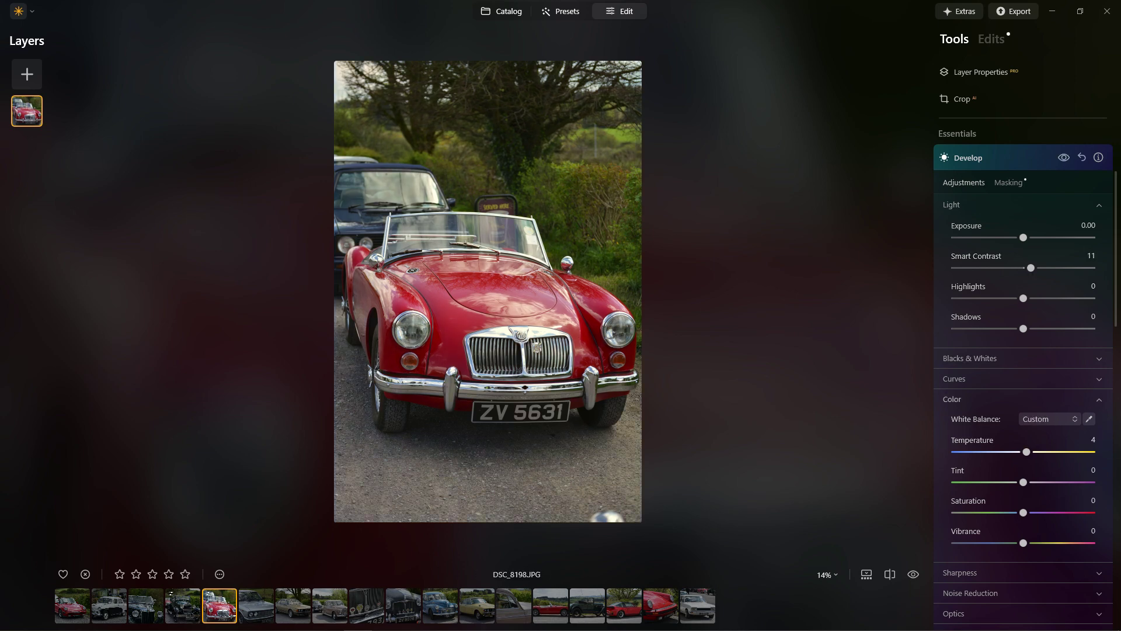
{"action": "left_click_drag", "start_coordinate": [1023, 328], "coordinate": [1018, 328]}
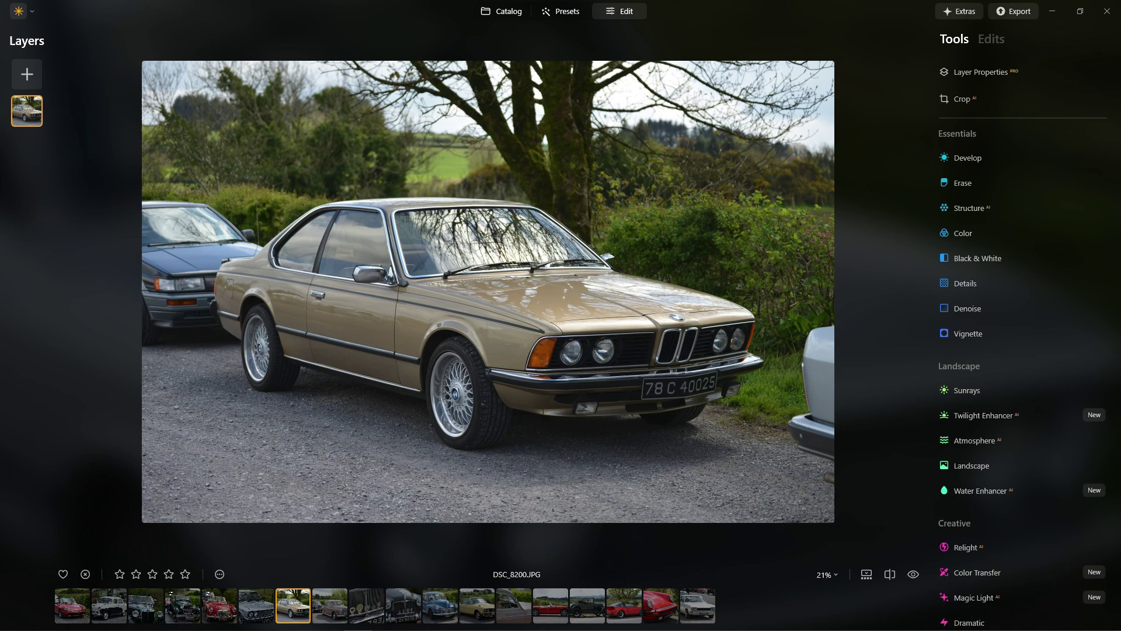
Browse the following car photos up to DSC_8202.JPG.
{"action": "key", "text": "Right"}
{"action": "key", "text": "Right"}
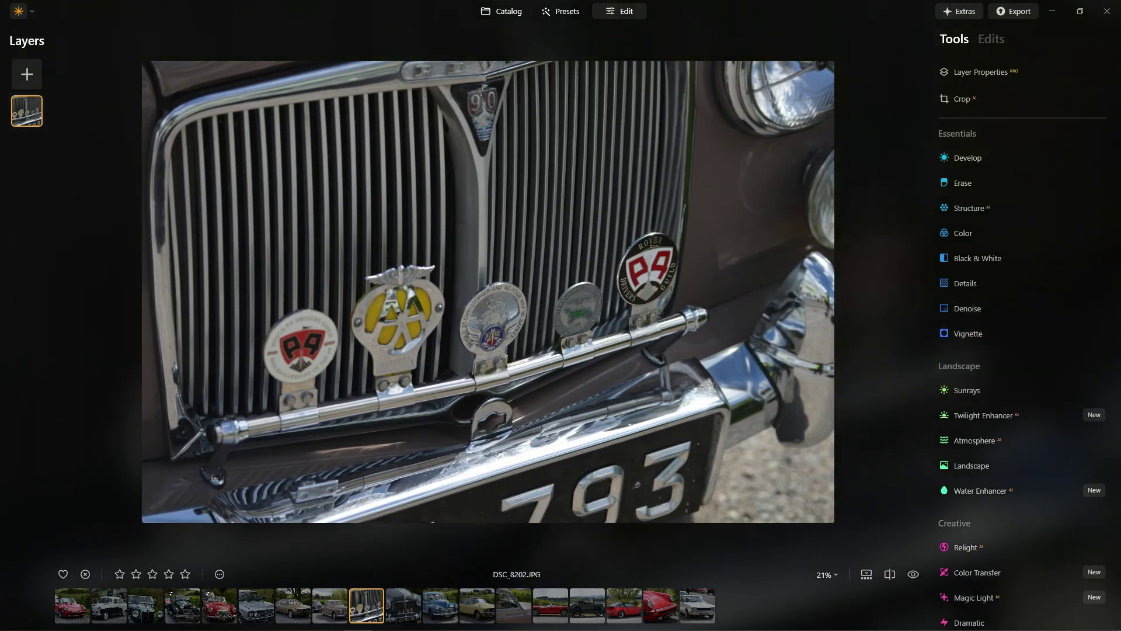
{"action": "left_click", "coordinate": [866, 573]}
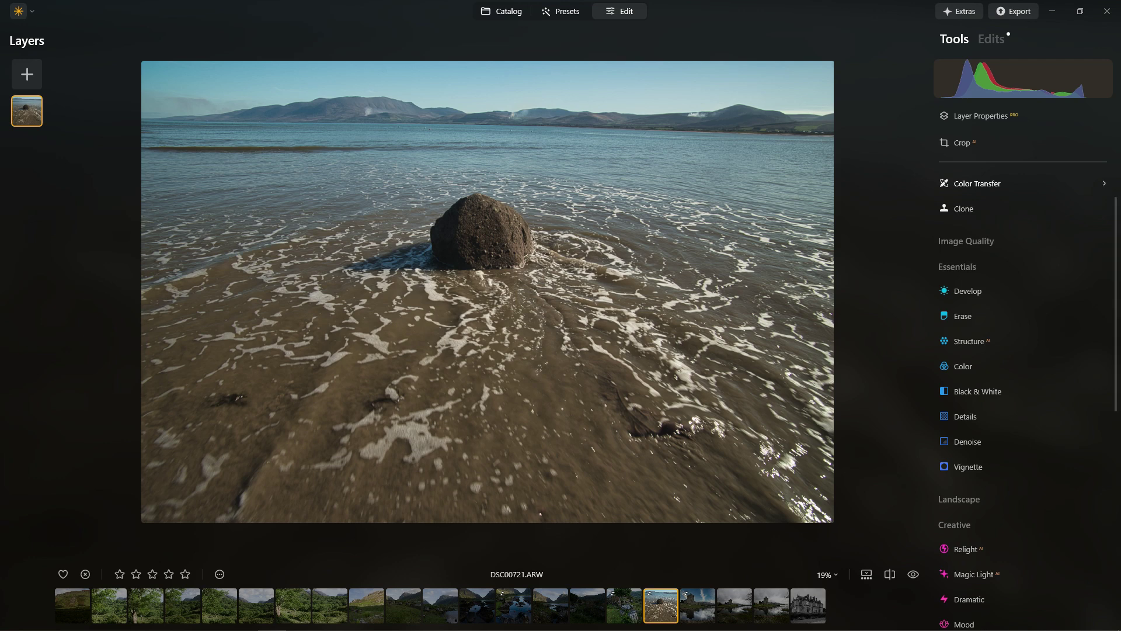
Apply Color Transfer to DSC00721.ARW with the DSC_0707 image from the Macro folder as the reference.
{"action": "left_click", "coordinate": [976, 184]}
{"action": "left_click", "coordinate": [1023, 250]}
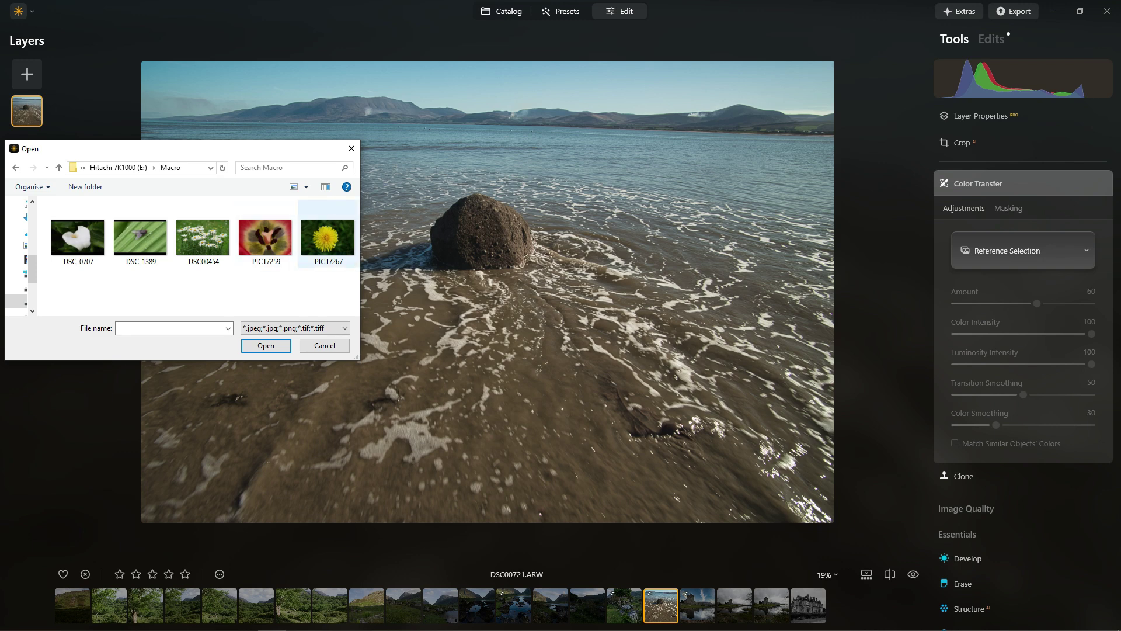
{"action": "left_click", "coordinate": [78, 233]}
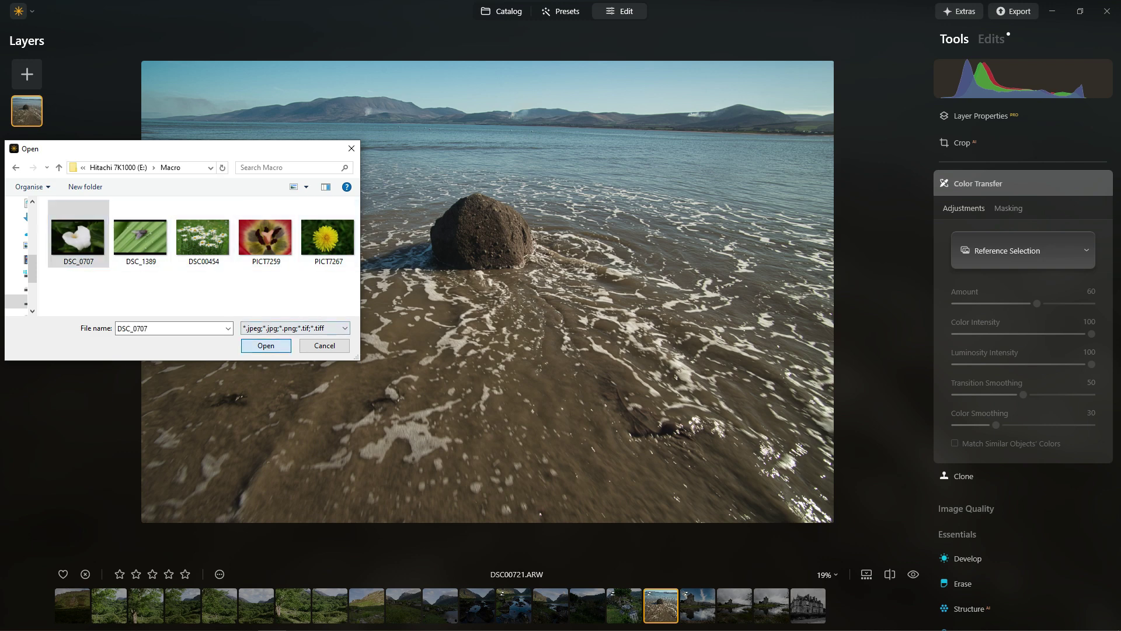
{"action": "left_click", "coordinate": [266, 345]}
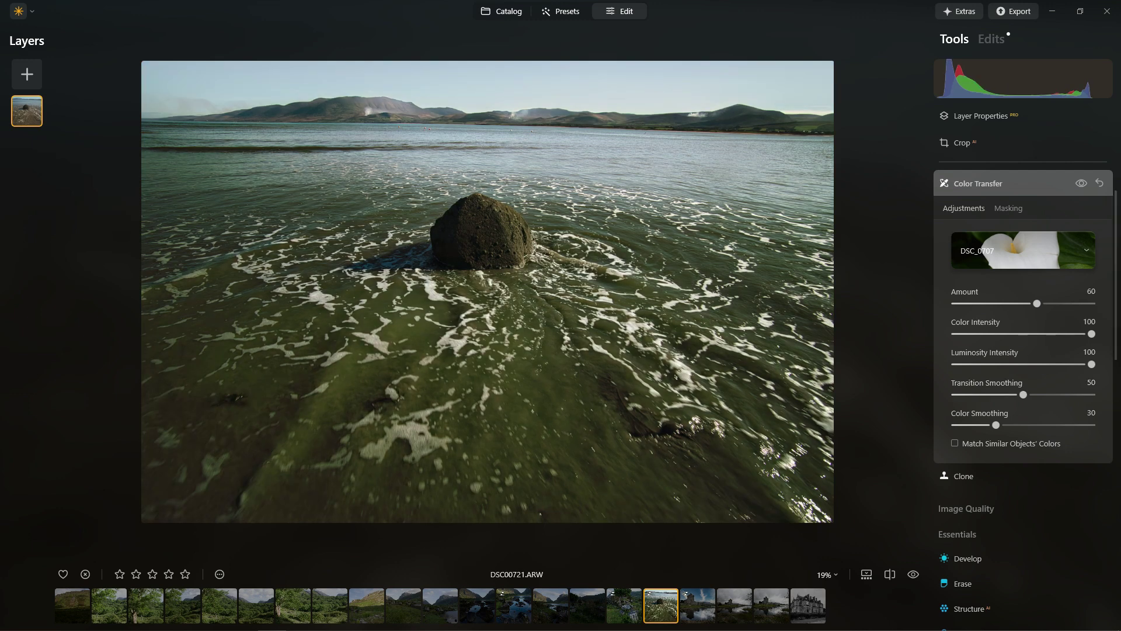
Try different Color Transfer strengths on the beach photo, ending at Color Intensity 72 and Amount 69.
{"action": "left_click_drag", "start_coordinate": [1091, 333], "coordinate": [1030, 333]}
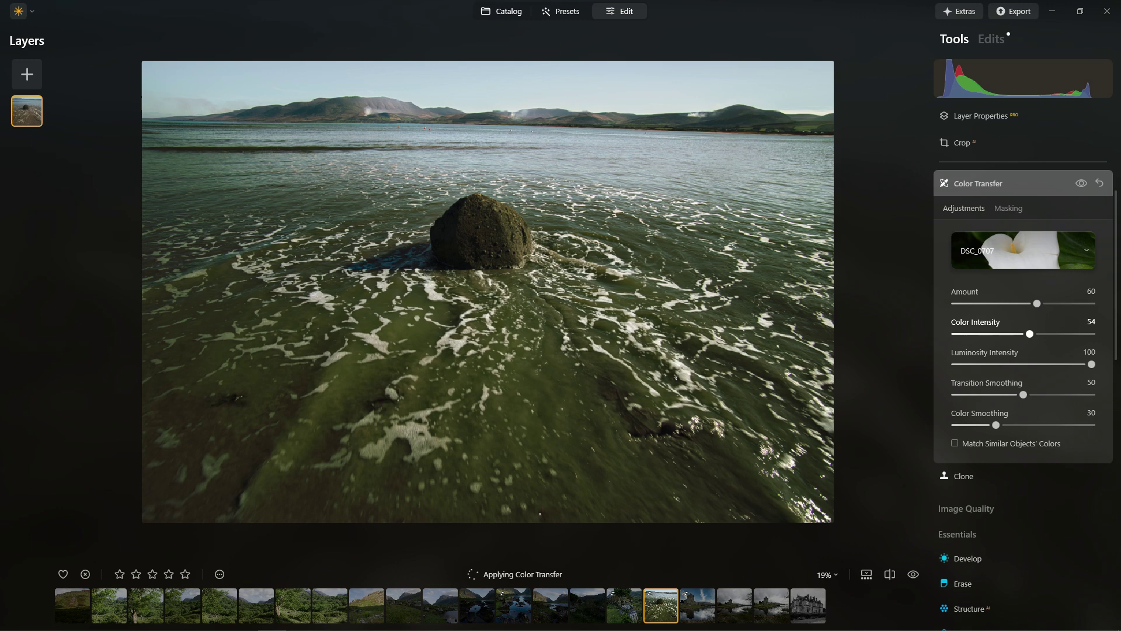
{"action": "left_click_drag", "start_coordinate": [1030, 333], "coordinate": [989, 333]}
{"action": "left_click_drag", "start_coordinate": [1037, 303], "coordinate": [993, 303]}
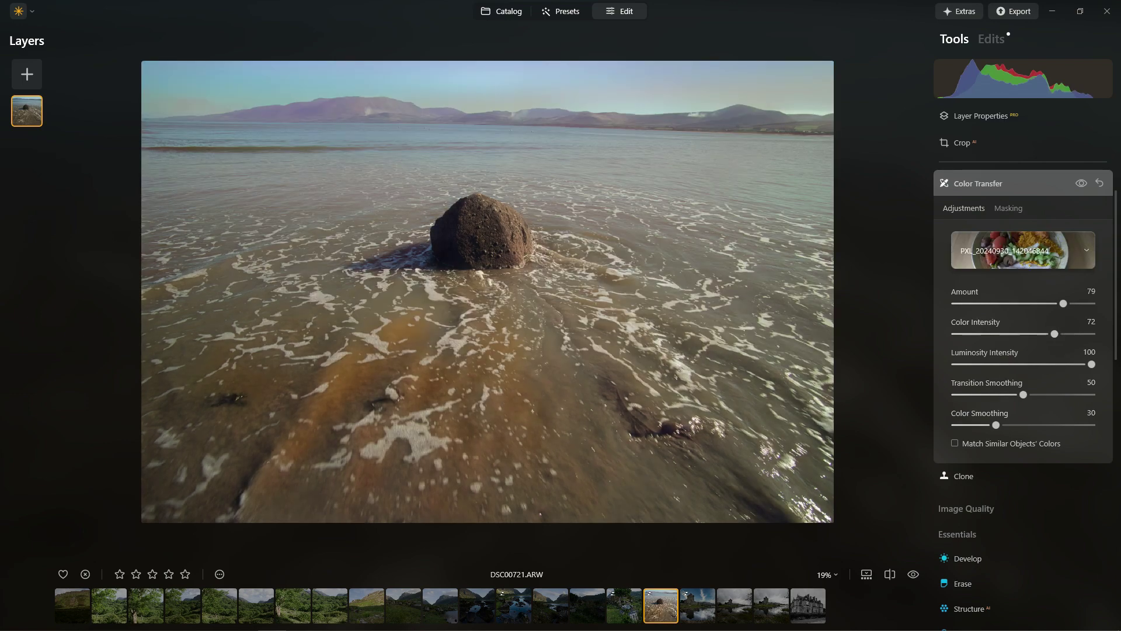
{"action": "left_click_drag", "start_coordinate": [993, 303], "coordinate": [1049, 303]}
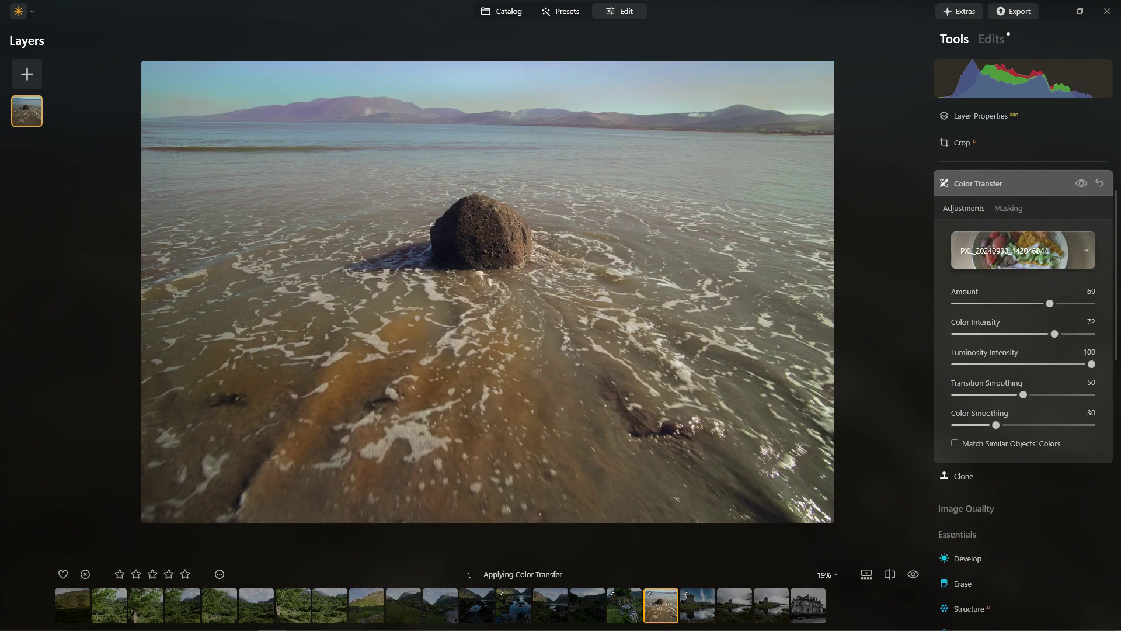
Switch the Color Transfer reference to Twilight Cityscape after trying Misty Ocean, and compare the result with the original photo.
{"action": "left_click", "coordinate": [1023, 250]}
{"action": "left_click", "coordinate": [1023, 315]}
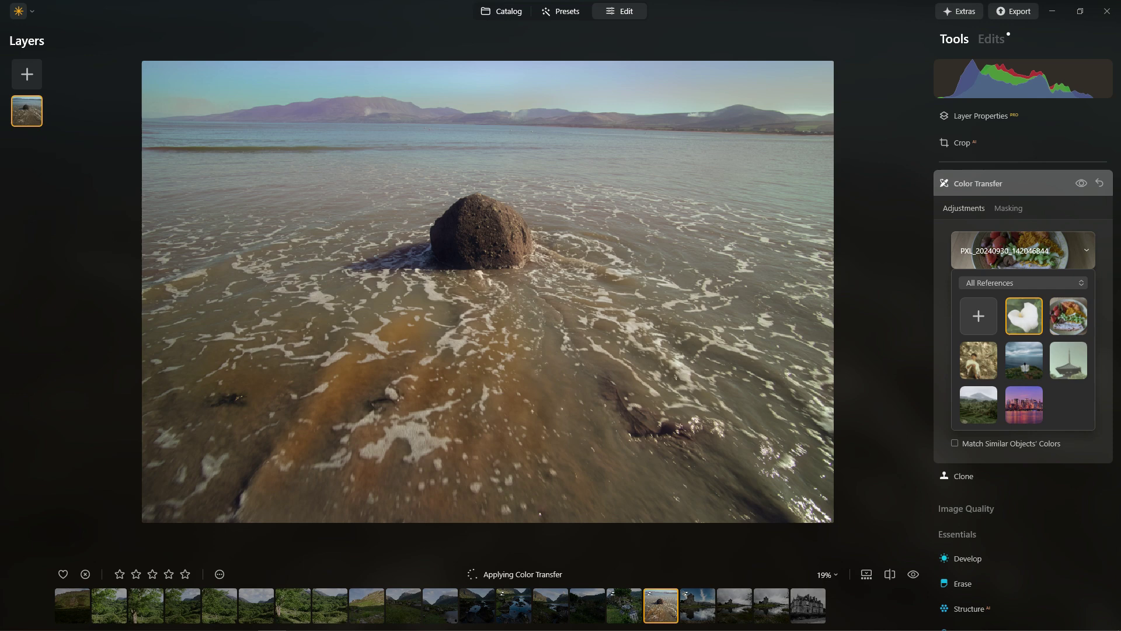
{"action": "left_click", "coordinate": [1023, 359]}
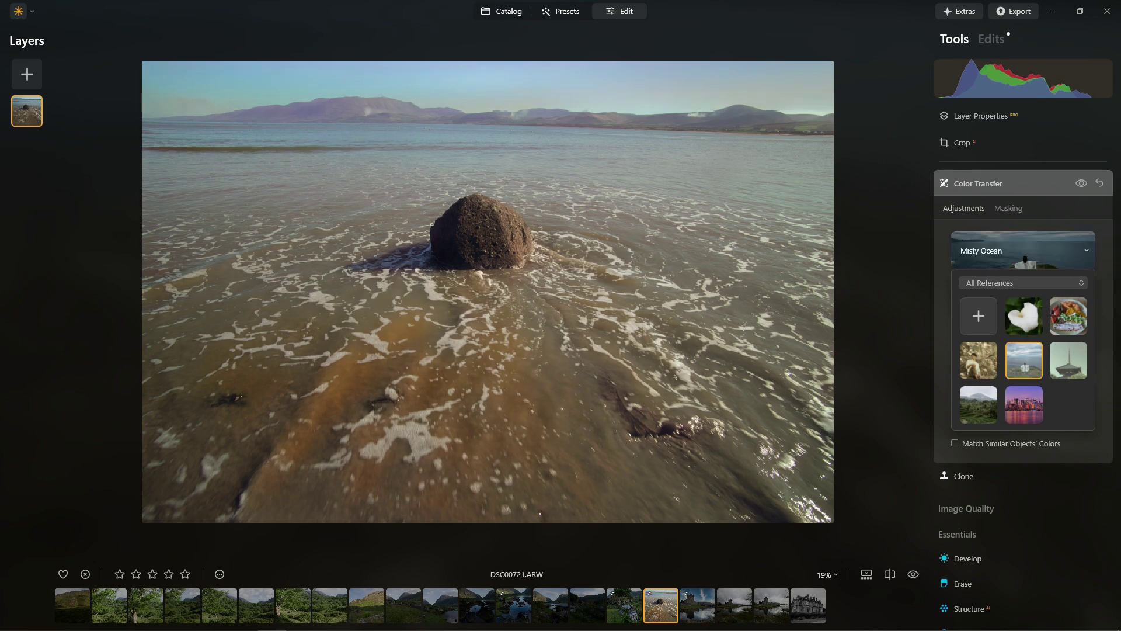
{"action": "left_click", "coordinate": [1024, 404]}
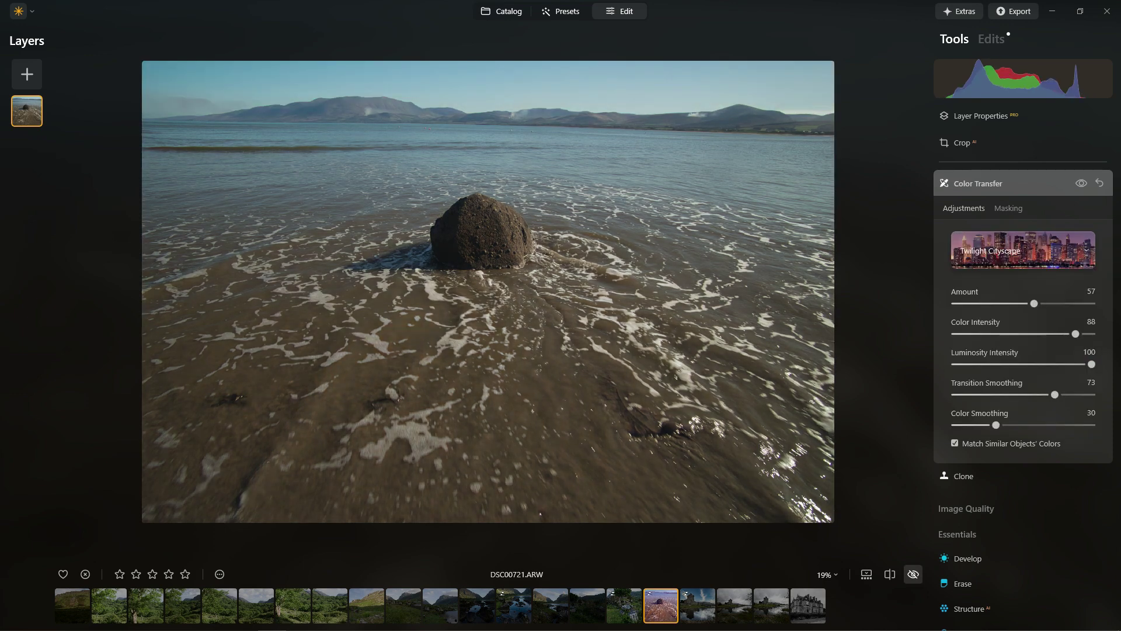
{"action": "left_click", "coordinate": [912, 574]}
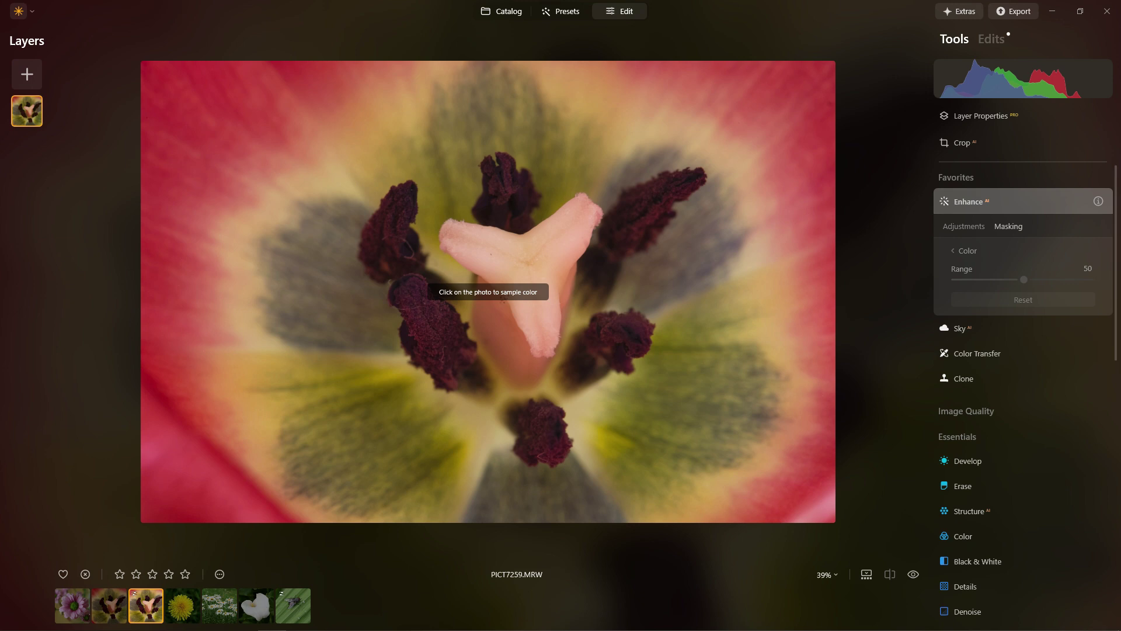
Mask the dark stamens of PICT7259.MRW by color for Enhance with Range 19, and narrow the Range of the Supersharp color mask.
{"action": "left_click", "coordinate": [448, 353]}
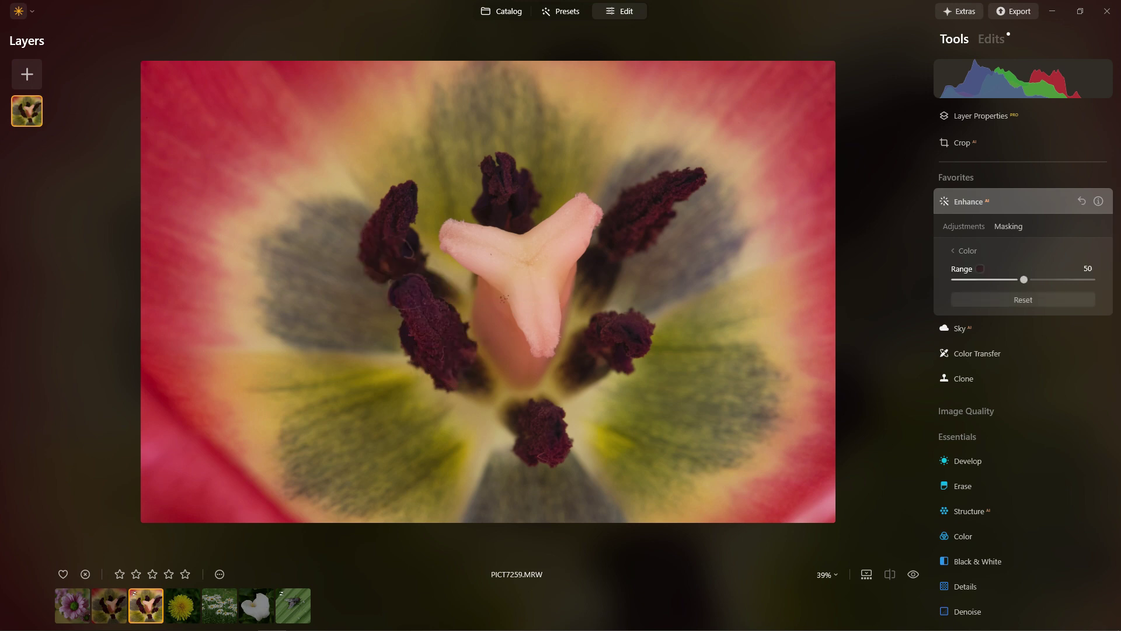
{"action": "left_click", "coordinate": [449, 340]}
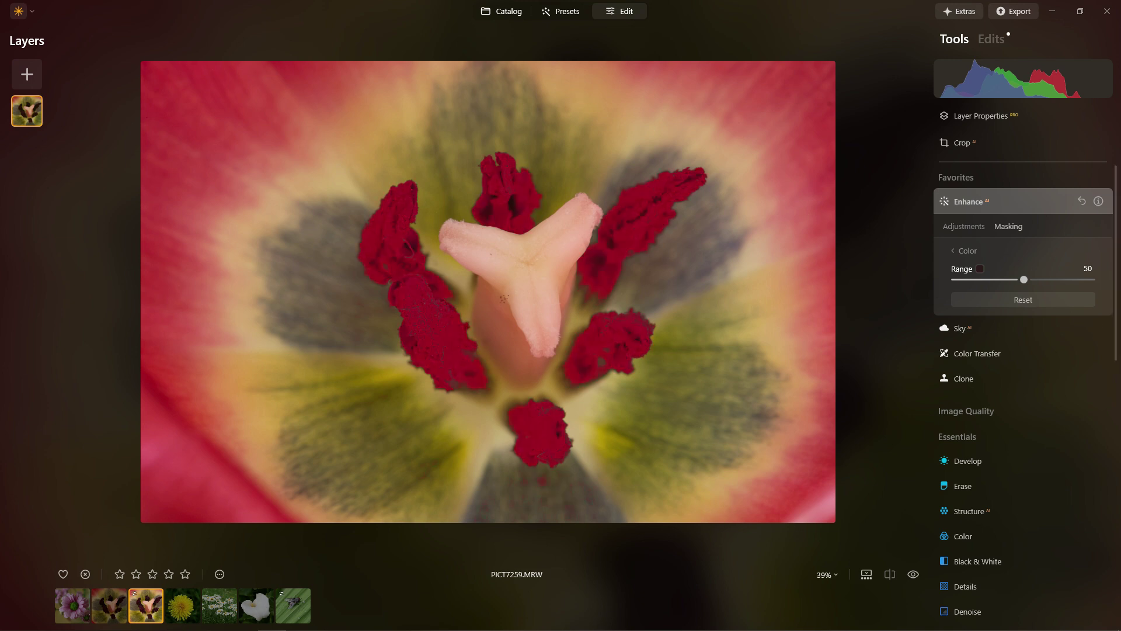
{"action": "left_click_drag", "start_coordinate": [1023, 279], "coordinate": [981, 279]}
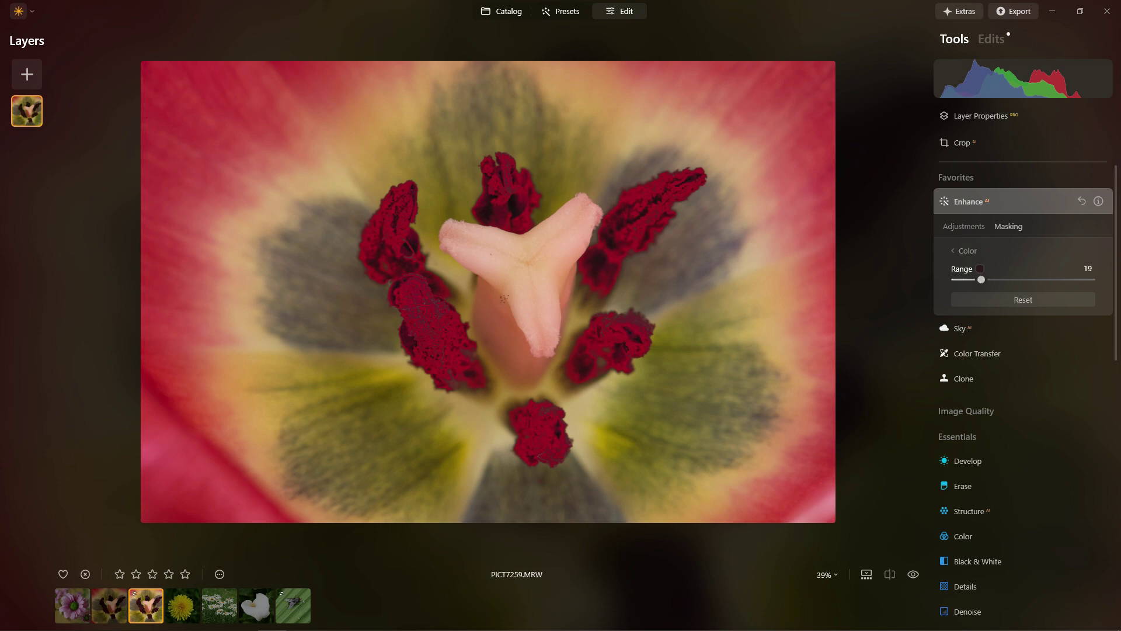
{"action": "left_click", "coordinate": [963, 226]}
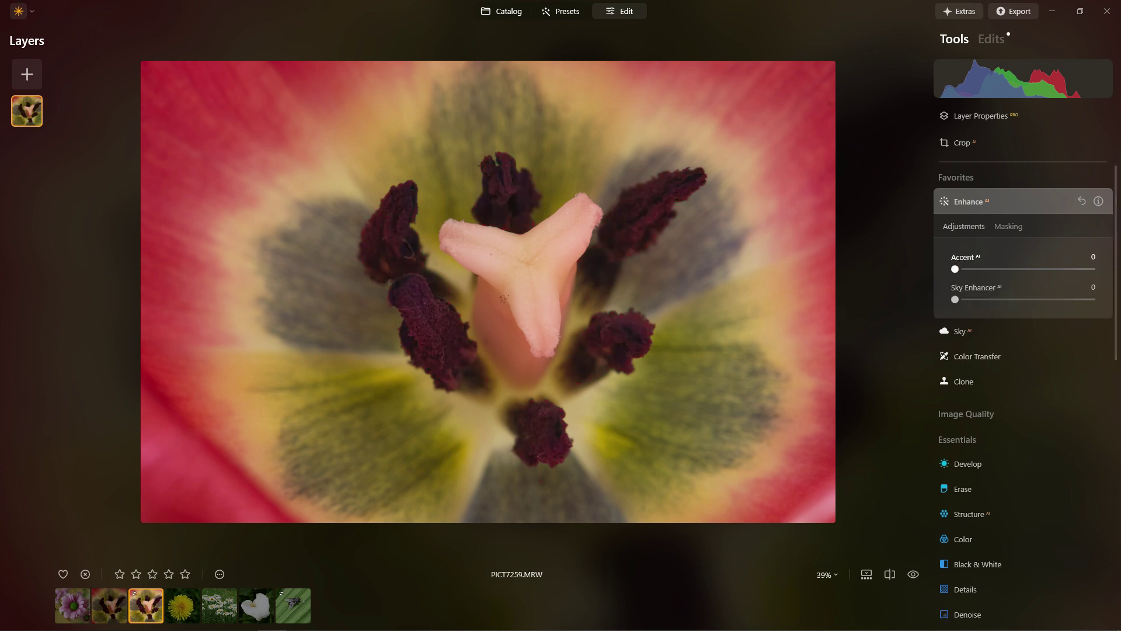
{"action": "mouse_move", "coordinate": [955, 269]}
{"action": "left_mouse_down"}
{"action": "mouse_move", "coordinate": [1091, 269]}
{"action": "mouse_move", "coordinate": [955, 268]}
{"action": "left_mouse_up"}
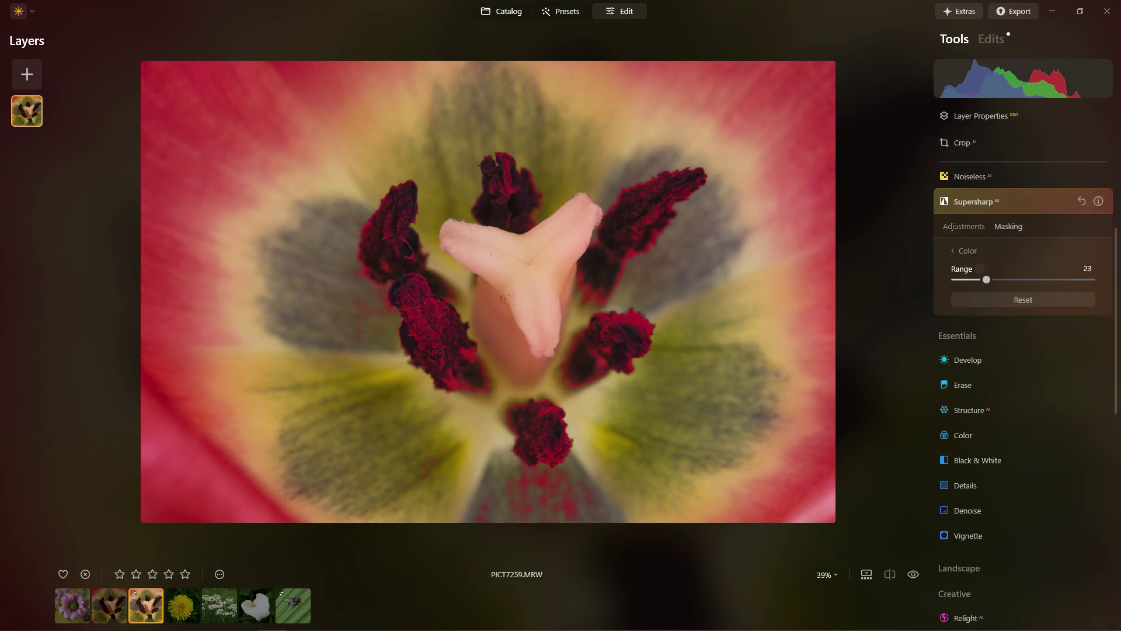
{"action": "left_click_drag", "start_coordinate": [986, 279], "coordinate": [963, 279]}
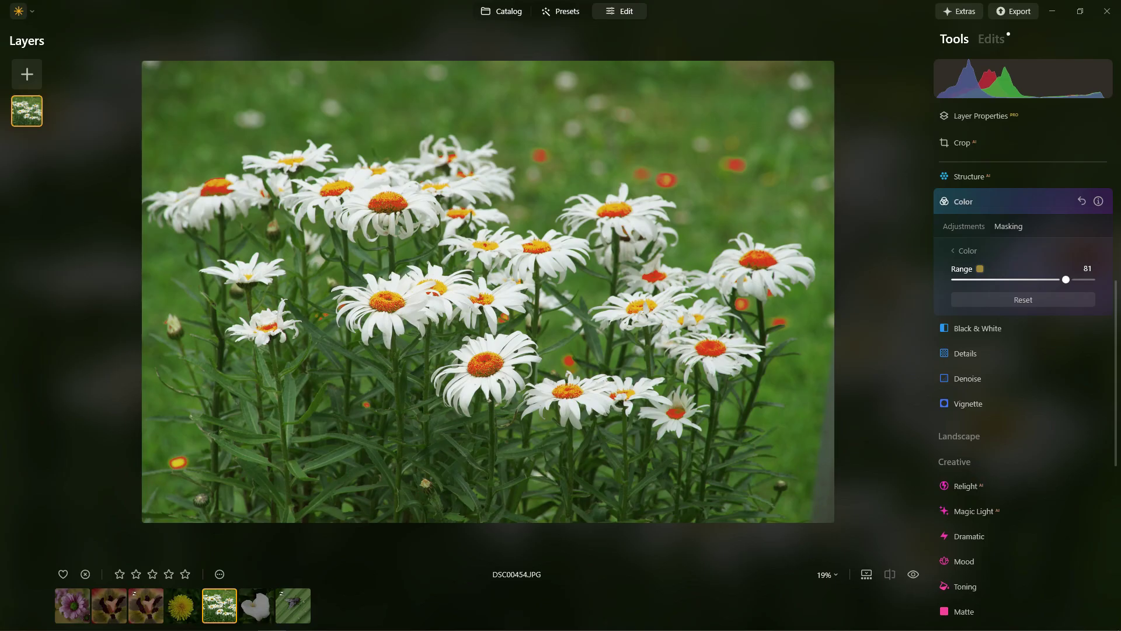
Sample the yellow daisy centers in DSC00454.JPG for the Color tool's mask and raise the Saturation of the masked areas.
{"action": "left_click", "coordinate": [506, 395]}
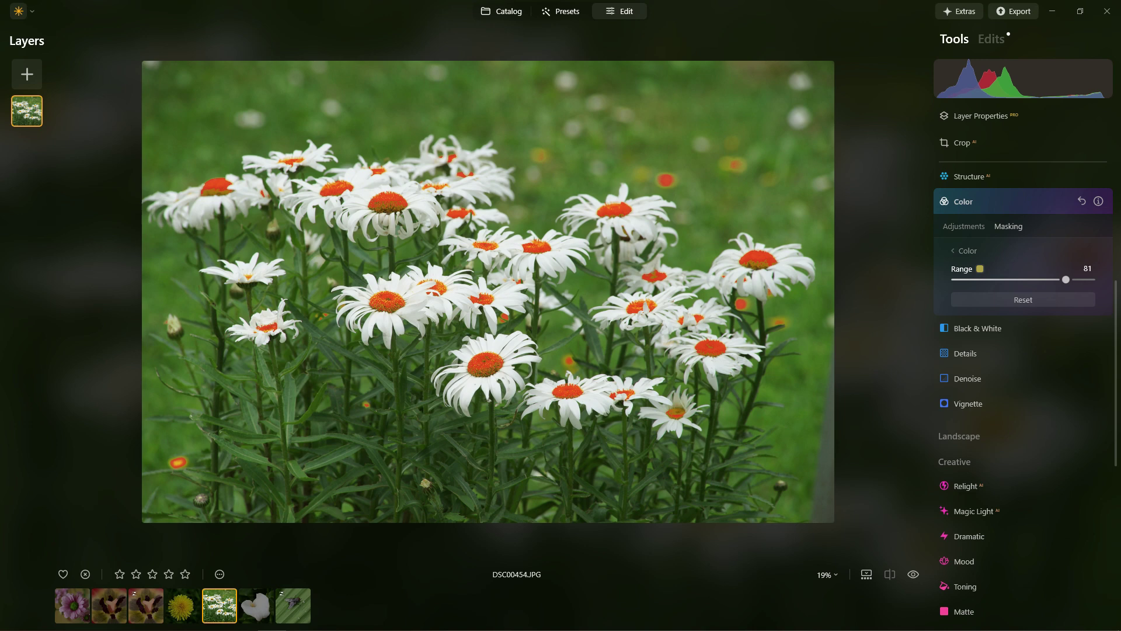
{"action": "left_click", "coordinate": [964, 251]}
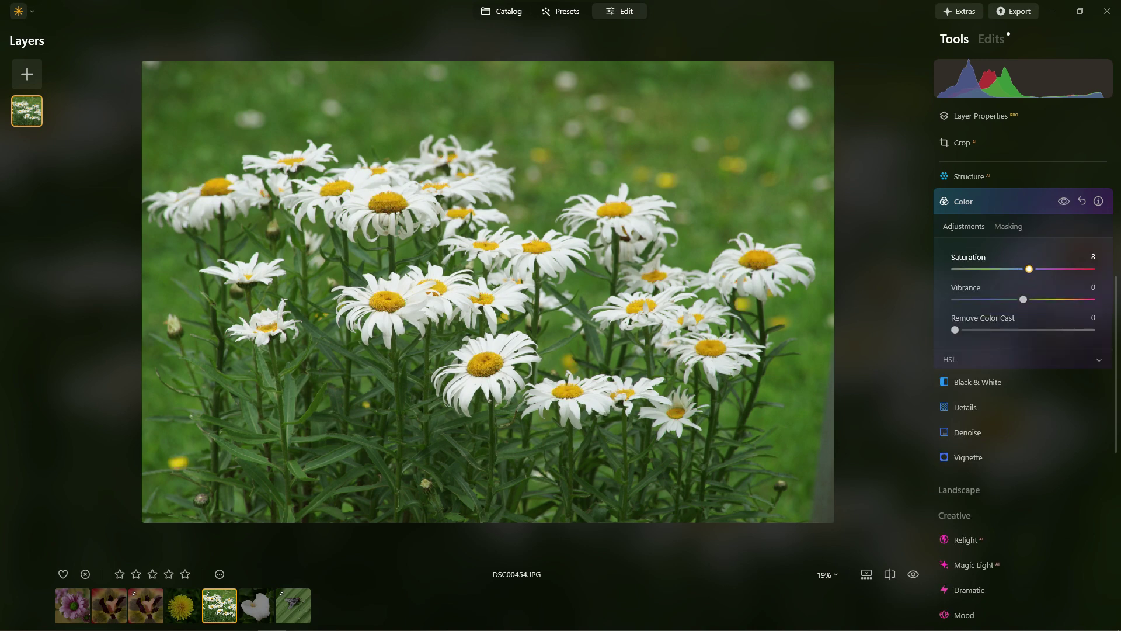
{"action": "left_click_drag", "start_coordinate": [1029, 269], "coordinate": [1070, 269]}
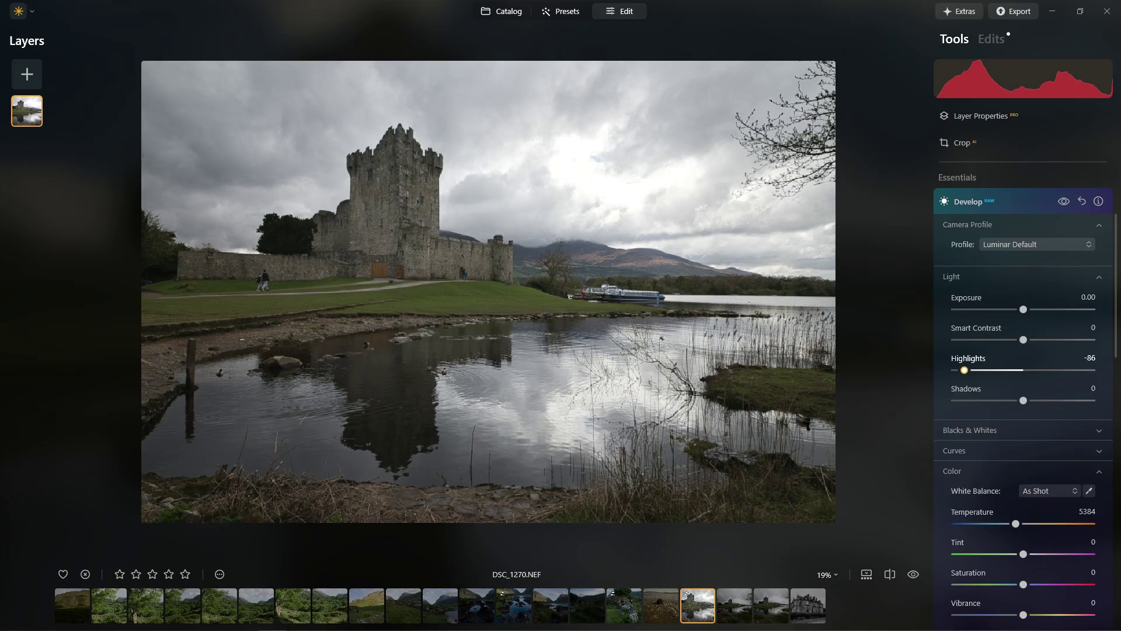
Set the Develop Highlights of the castle photo DSC_1270.NEF to -70.
{"action": "mouse_move", "coordinate": [964, 370]}
{"action": "left_mouse_down"}
{"action": "mouse_move", "coordinate": [994, 370]}
{"action": "mouse_move", "coordinate": [975, 370]}
{"action": "left_mouse_up"}
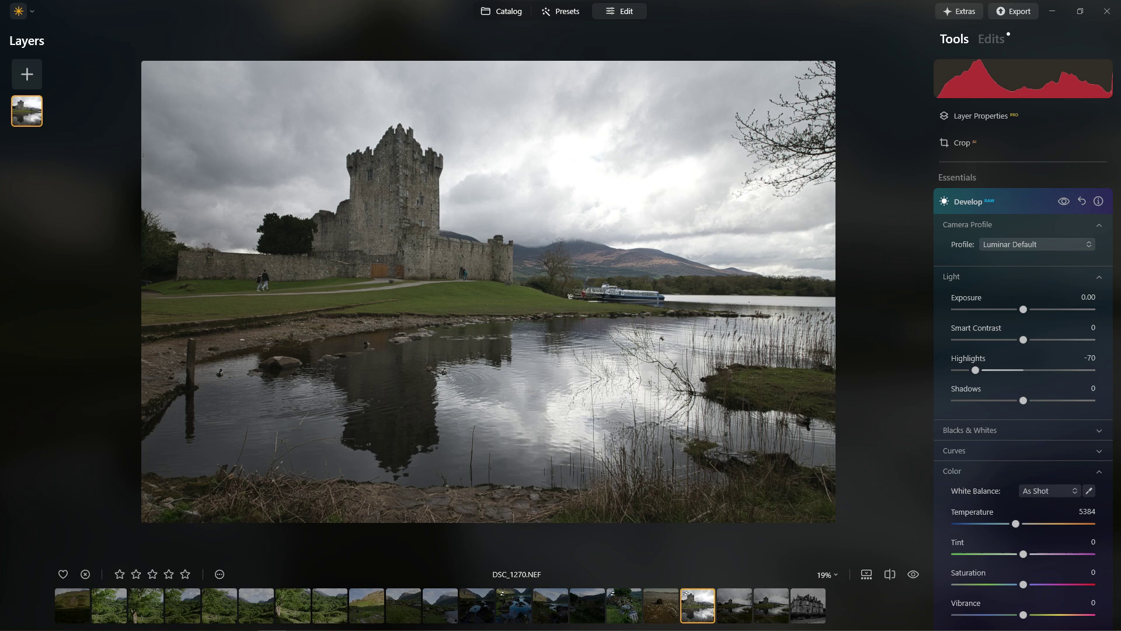
{"action": "left_click", "coordinate": [967, 202]}
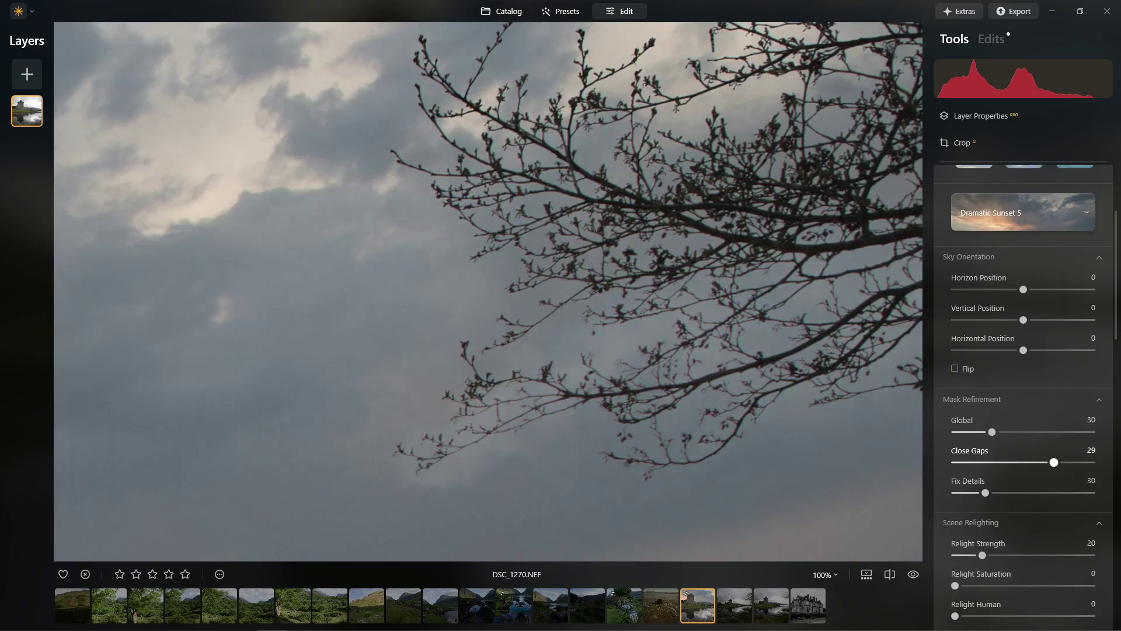
Set the Close Gaps mask refinement of the castle photo's replaced sky to 27 and choose a different sky.
{"action": "mouse_move", "coordinate": [1053, 462]}
{"action": "left_mouse_down"}
{"action": "mouse_move", "coordinate": [1065, 462]}
{"action": "mouse_move", "coordinate": [1048, 462]}
{"action": "left_mouse_up"}
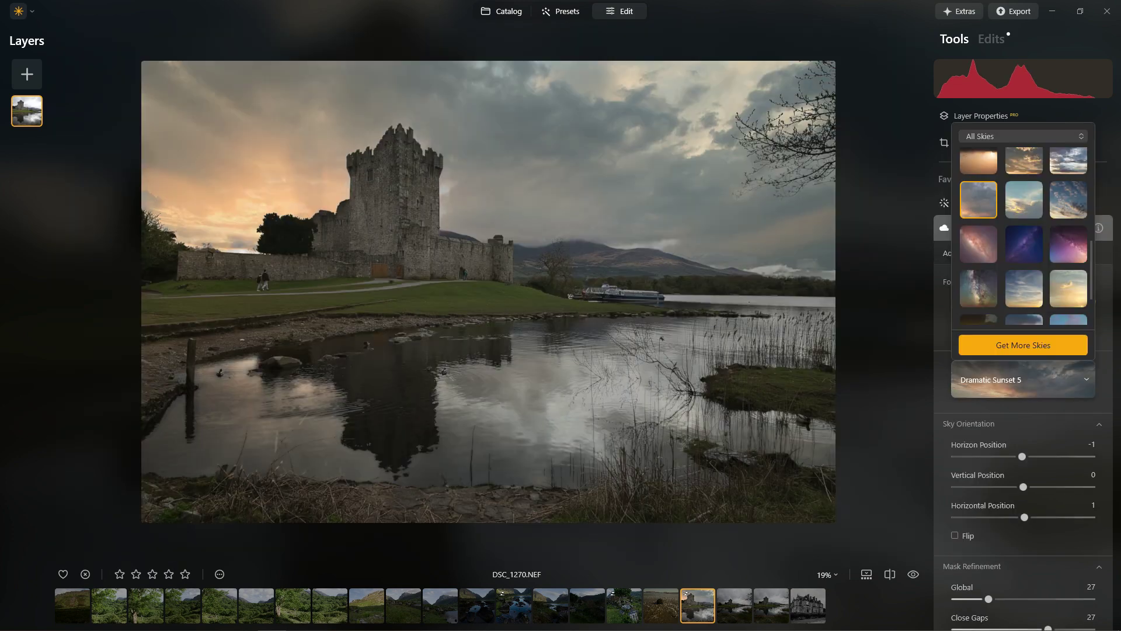
{"action": "left_click", "coordinate": [1068, 199]}
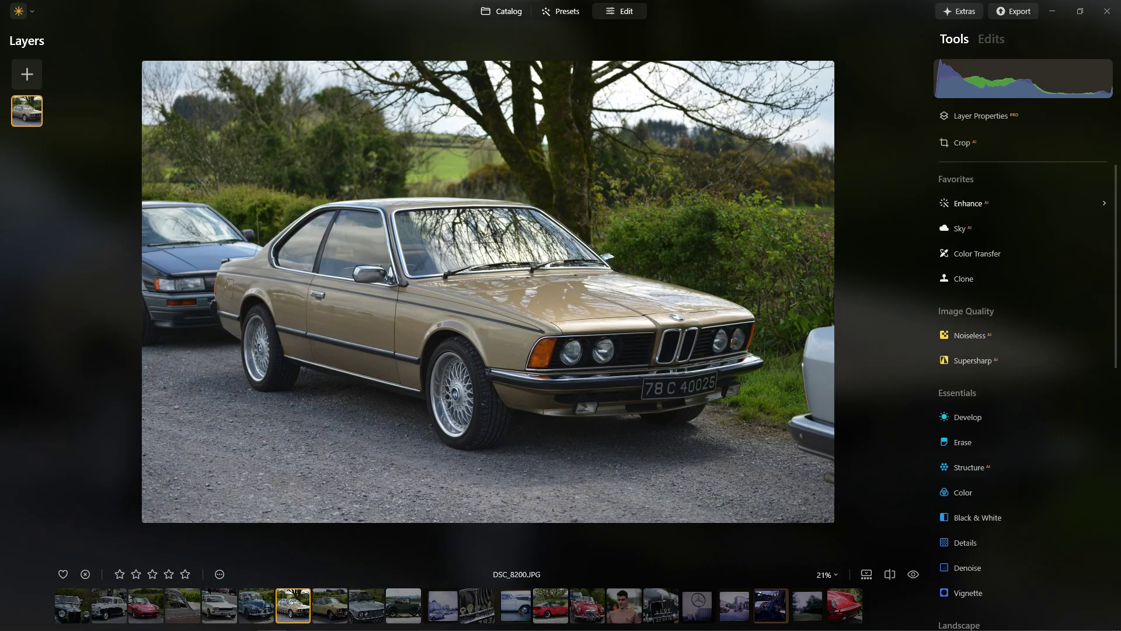
Enhance the gold car photo DSC_8200.JPG with Accent 48 and Sky Enhancer 66.
{"action": "left_click", "coordinate": [969, 203]}
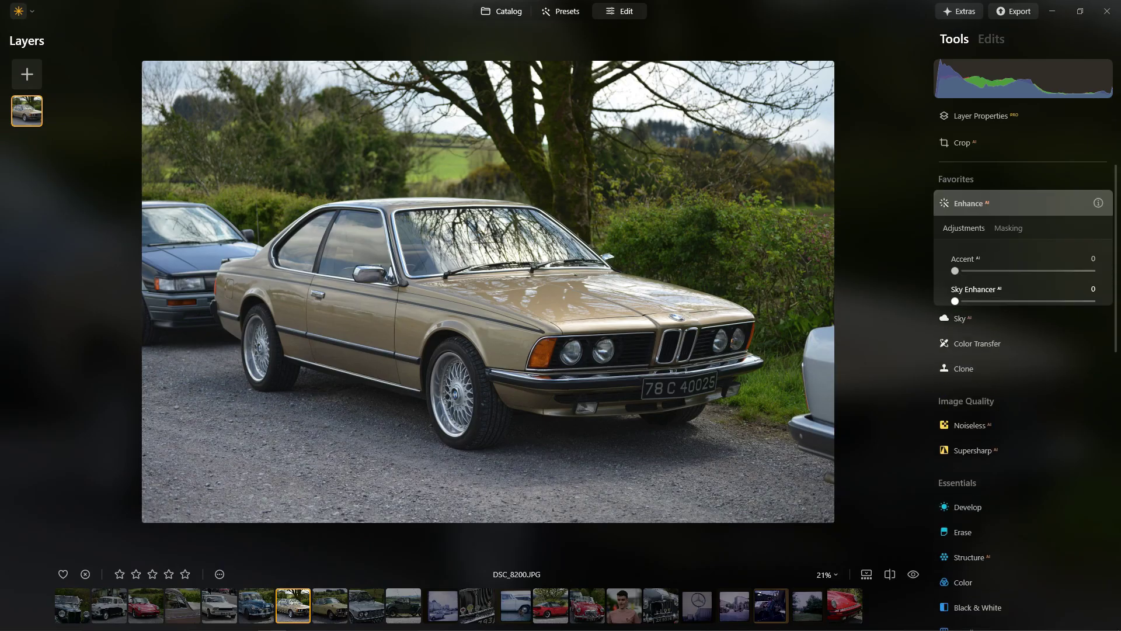
{"action": "left_click_drag", "start_coordinate": [954, 271], "coordinate": [1020, 271]}
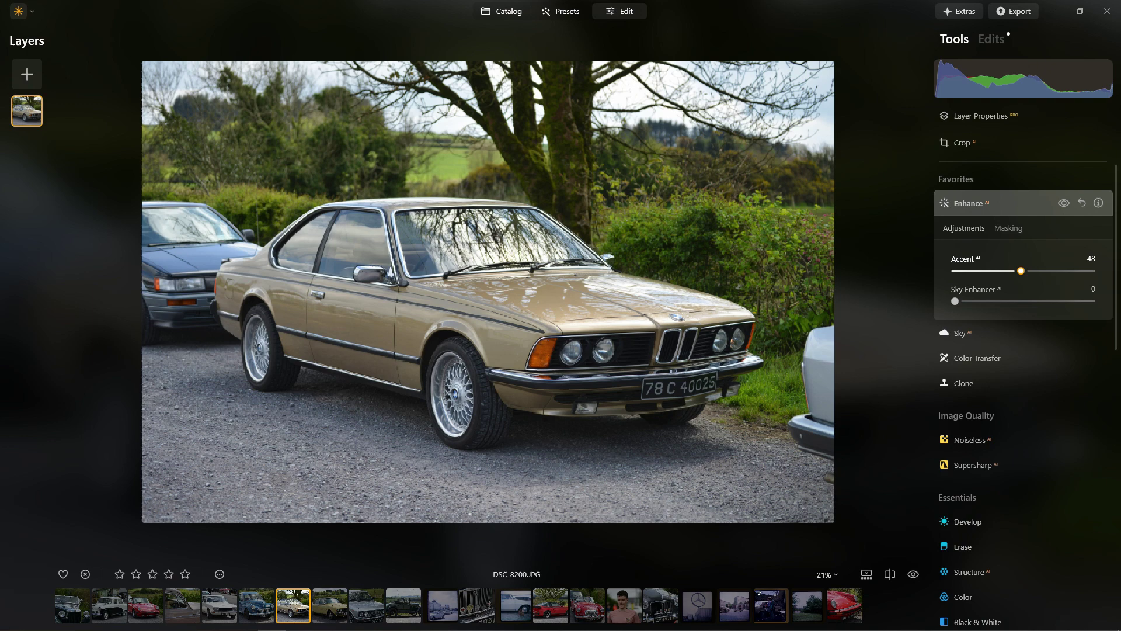
{"action": "left_click_drag", "start_coordinate": [955, 301], "coordinate": [1045, 301]}
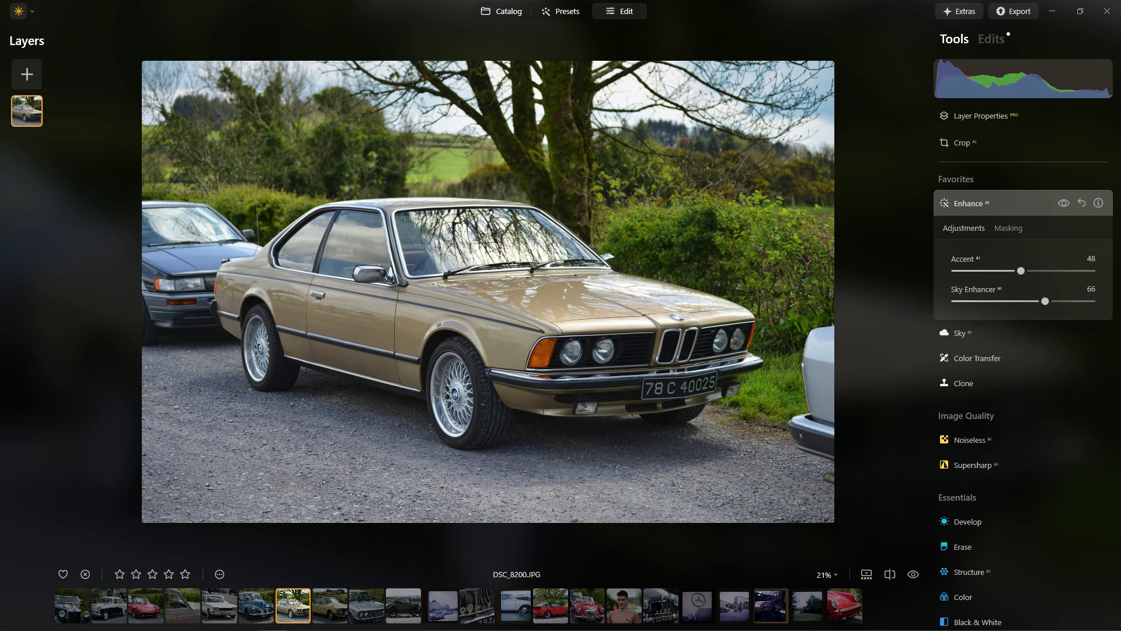
Erase the small blemishes on the blue car's bonnet in DSC_8204.JPG with an Erase brush of size 20.
{"action": "key", "text": "Left"}
{"action": "left_click", "coordinate": [962, 440]}
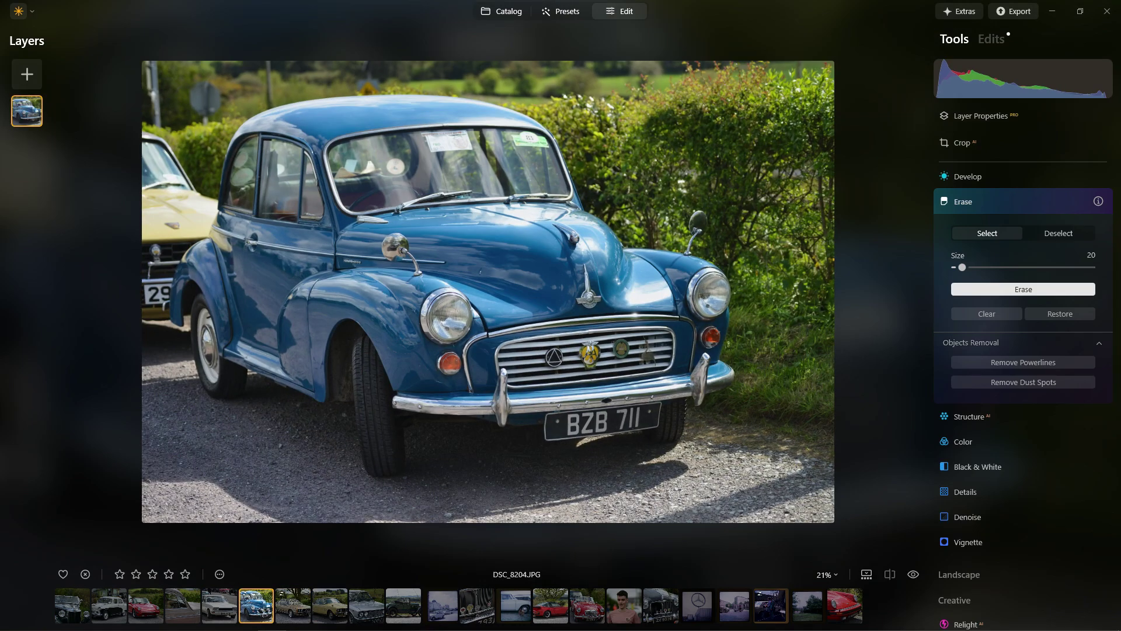
{"action": "scroll", "coordinate": [564, 286], "scroll_direction": "up", "scroll_amount": 3}
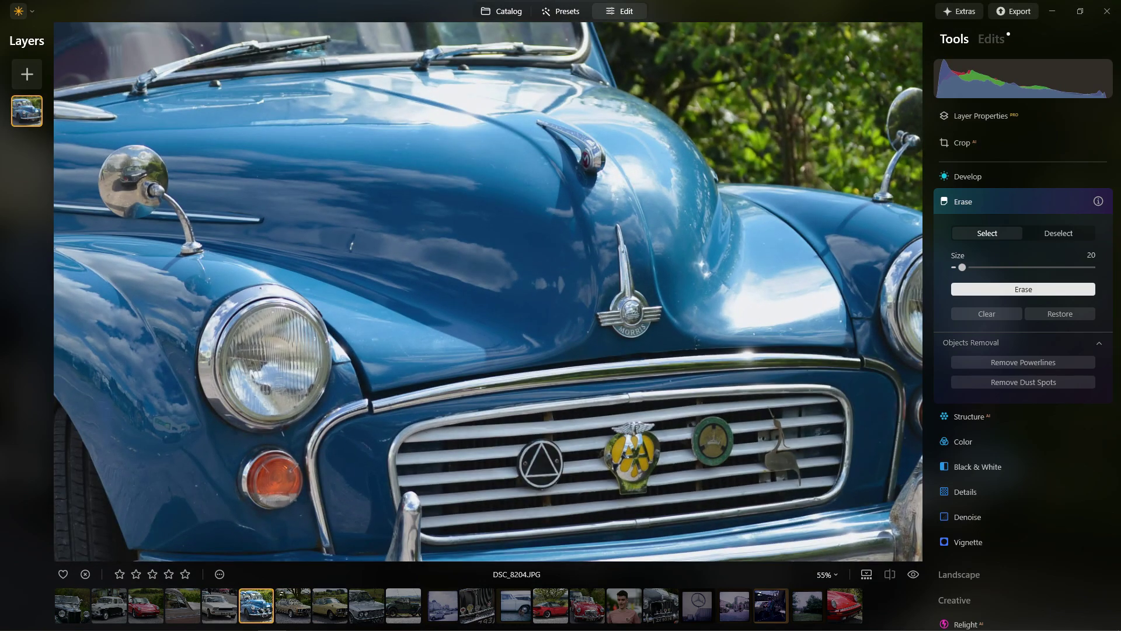
{"action": "scroll", "coordinate": [342, 222], "scroll_direction": "up", "scroll_amount": 1}
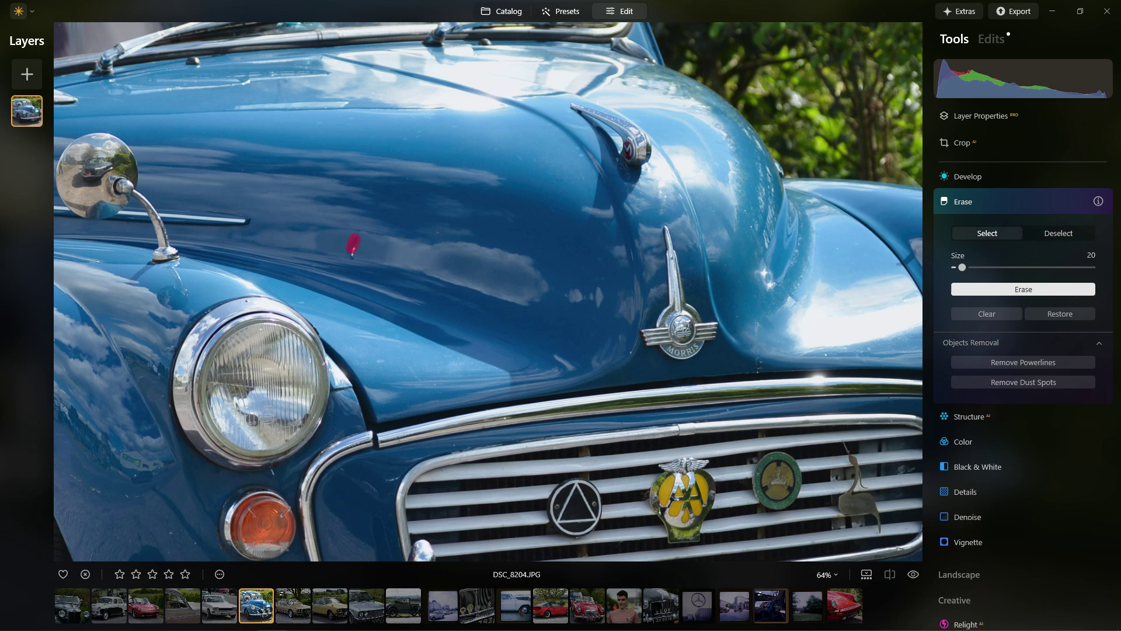
{"action": "left_click_drag", "start_coordinate": [352, 243], "coordinate": [352, 253]}
{"action": "mouse_move", "coordinate": [390, 362]}
{"action": "left_mouse_down"}
{"action": "mouse_move", "coordinate": [376, 362]}
{"action": "mouse_move", "coordinate": [426, 383]}
{"action": "left_mouse_up"}
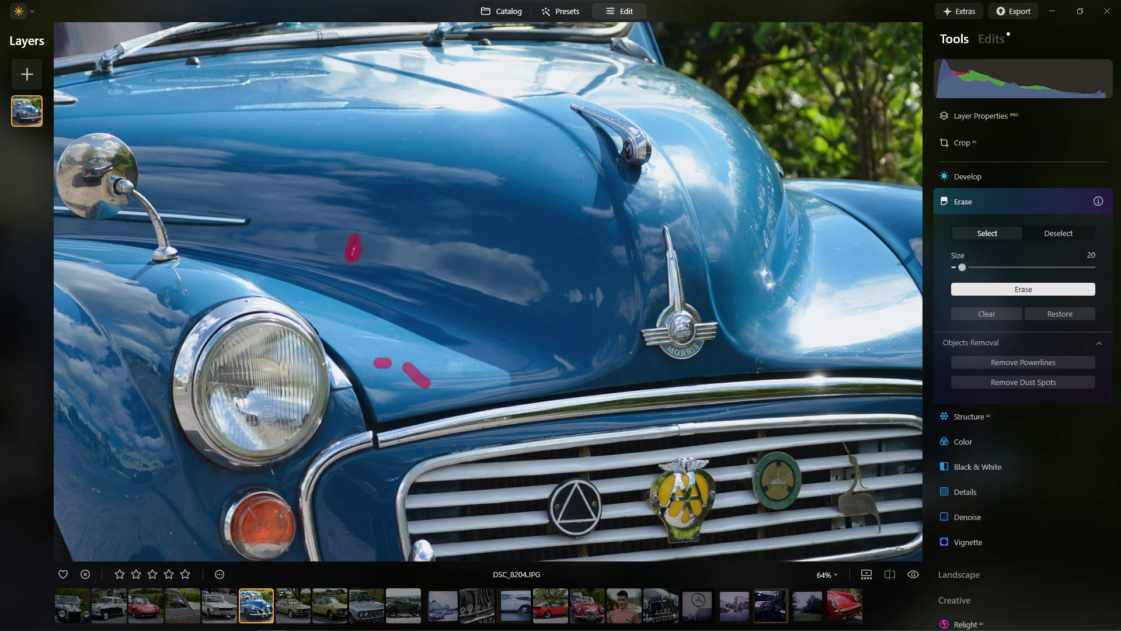
{"action": "left_click_drag", "start_coordinate": [558, 355], "coordinate": [574, 366]}
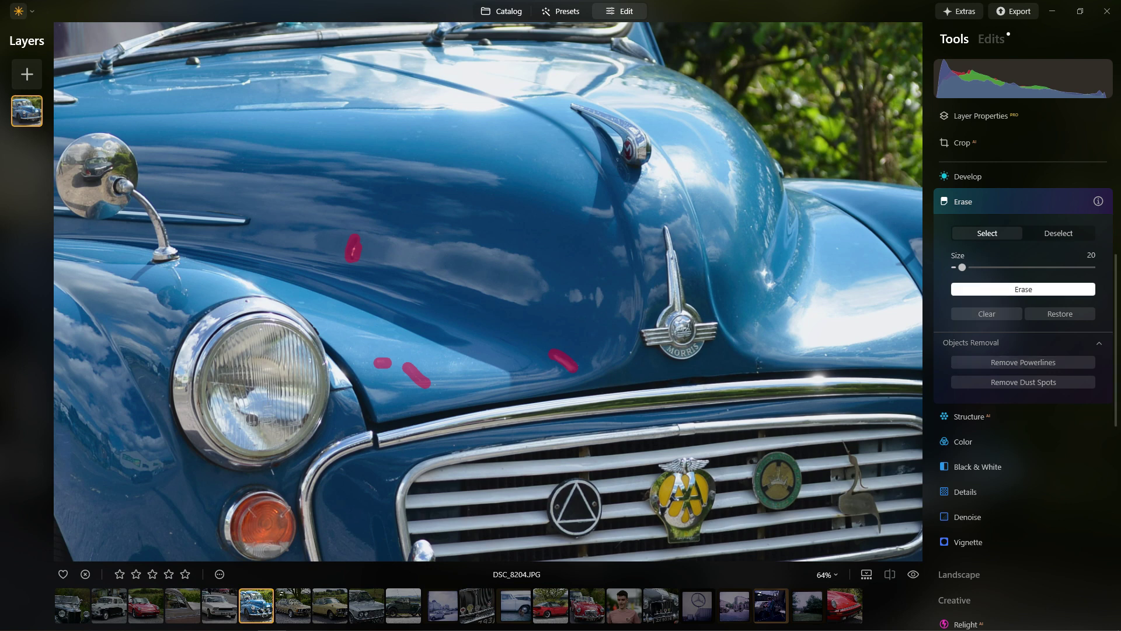
{"action": "left_click", "coordinate": [1023, 289]}
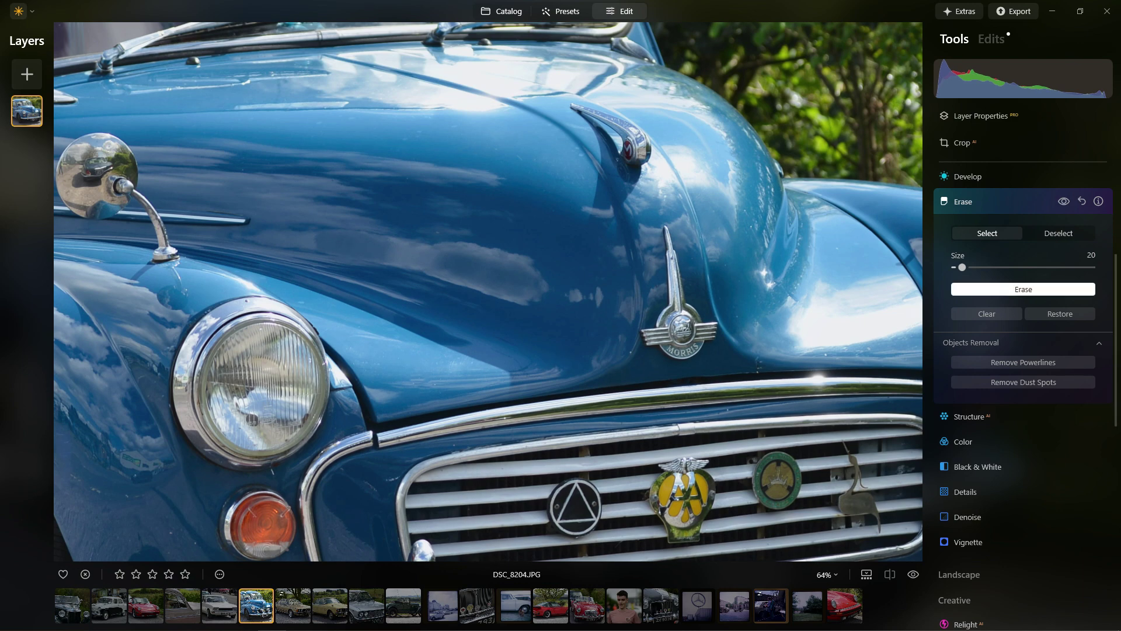
Mark the four small dark spots above the white car's grille in DSC_8211.JPG for erasing.
{"action": "mouse_move", "coordinate": [535, 325]}
{"action": "left_mouse_down"}
{"action": "mouse_move", "coordinate": [301, 325]}
{"action": "mouse_move", "coordinate": [312, 319]}
{"action": "left_mouse_up"}
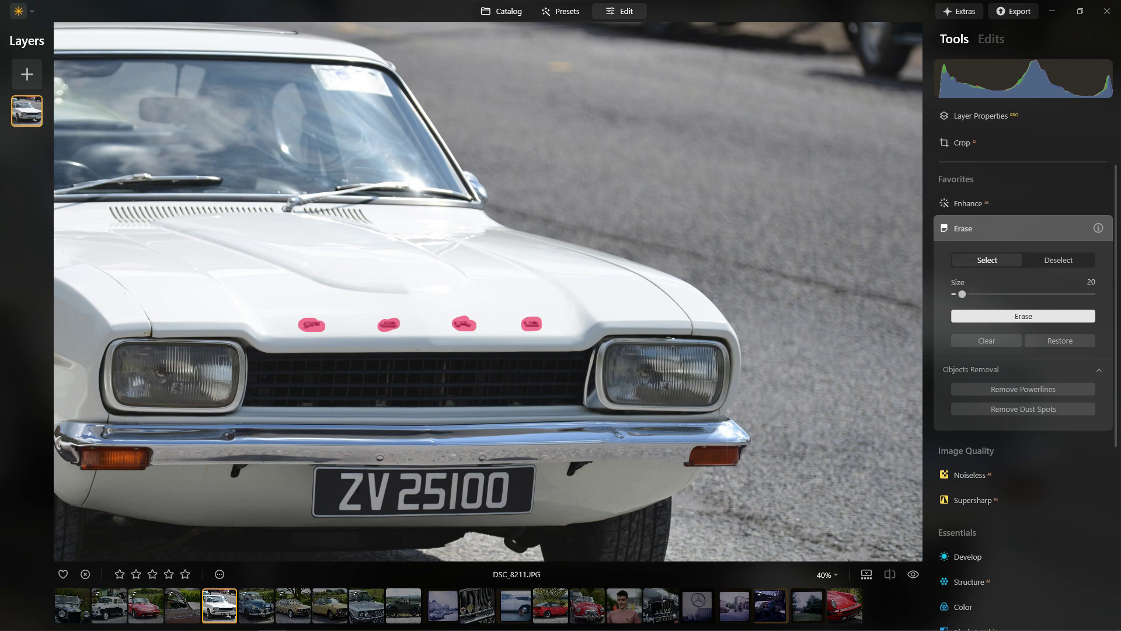